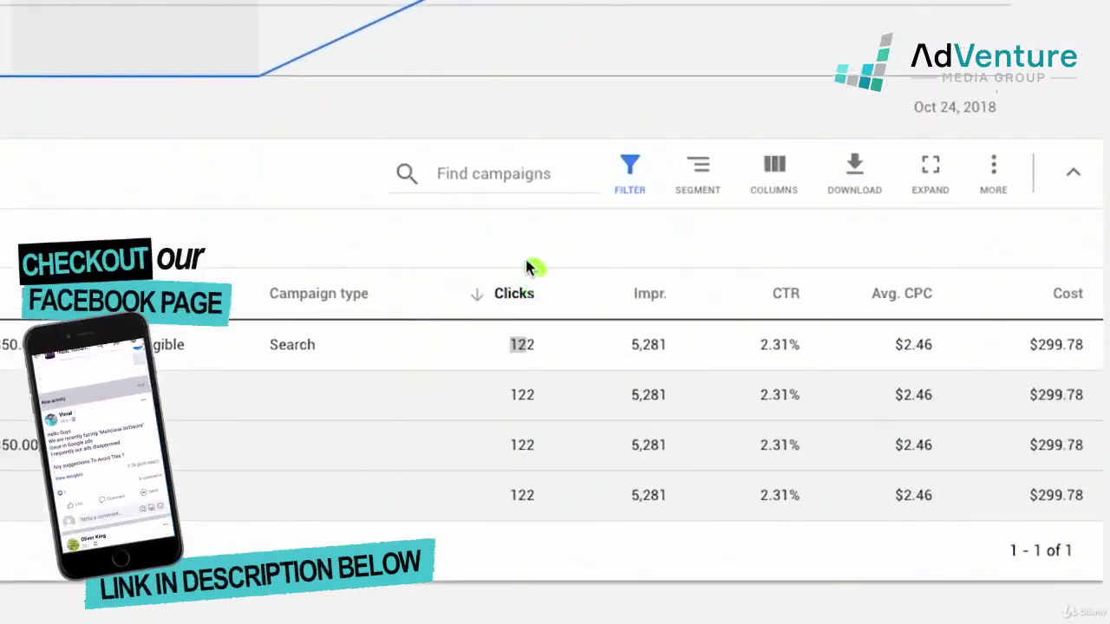
mouse_move(810, 342)
mouse_down()
mouse_move(789, 388)
mouse_move(819, 353)
mouse_up()
mouse_move(657, 261)
mouse_down()
mouse_move(615, 344)
mouse_move(664, 268)
mouse_up()
mouse_move(730, 262)
mouse_down()
mouse_move(733, 321)
mouse_move(726, 309)
mouse_up()
mouse_move(818, 410)
mouse_down()
mouse_move(896, 391)
mouse_move(880, 375)
mouse_up()
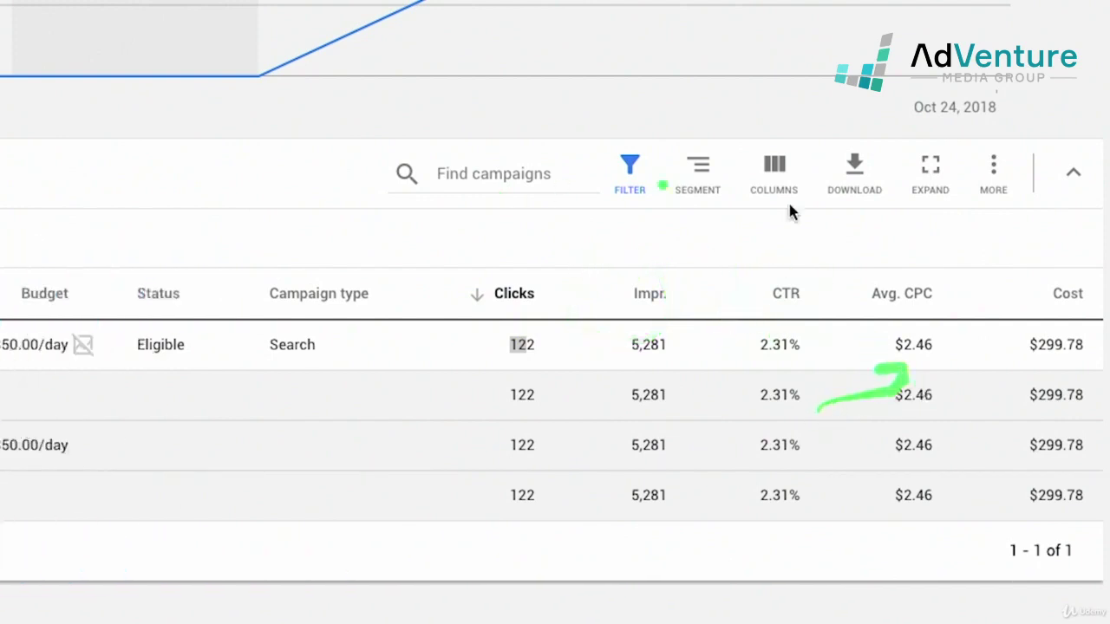
mouse_move(939, 351)
mouse_down()
mouse_move(983, 362)
mouse_move(988, 344)
mouse_move(996, 370)
mouse_move(961, 388)
mouse_up()
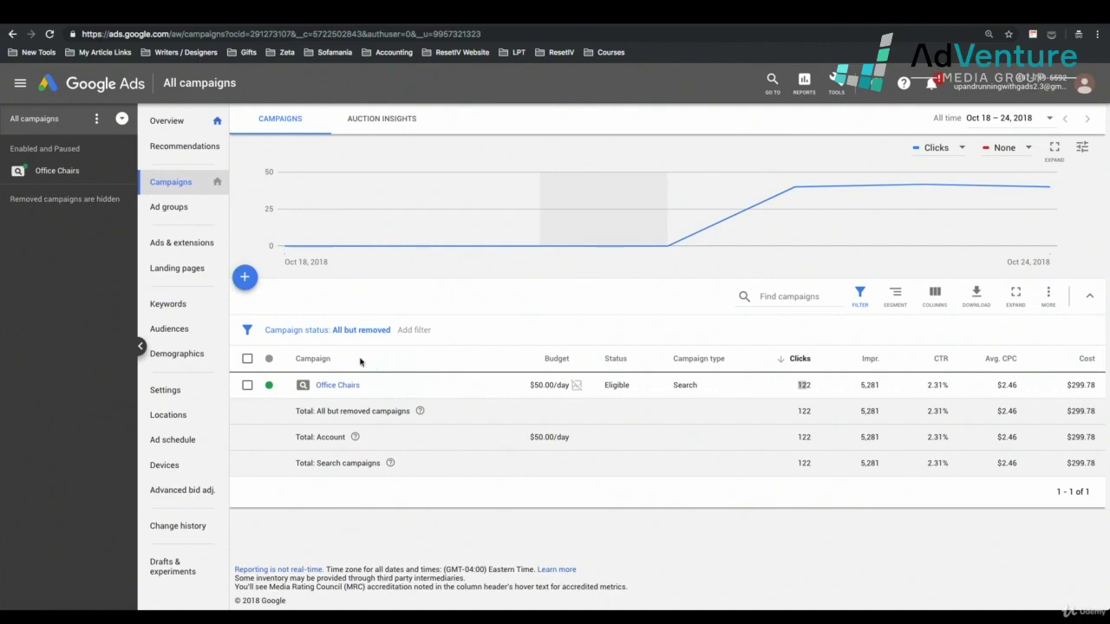
Step: Open the account's search keywords list and examine the clicks, impressions and cost of each keyword
click(379, 384)
click(176, 308)
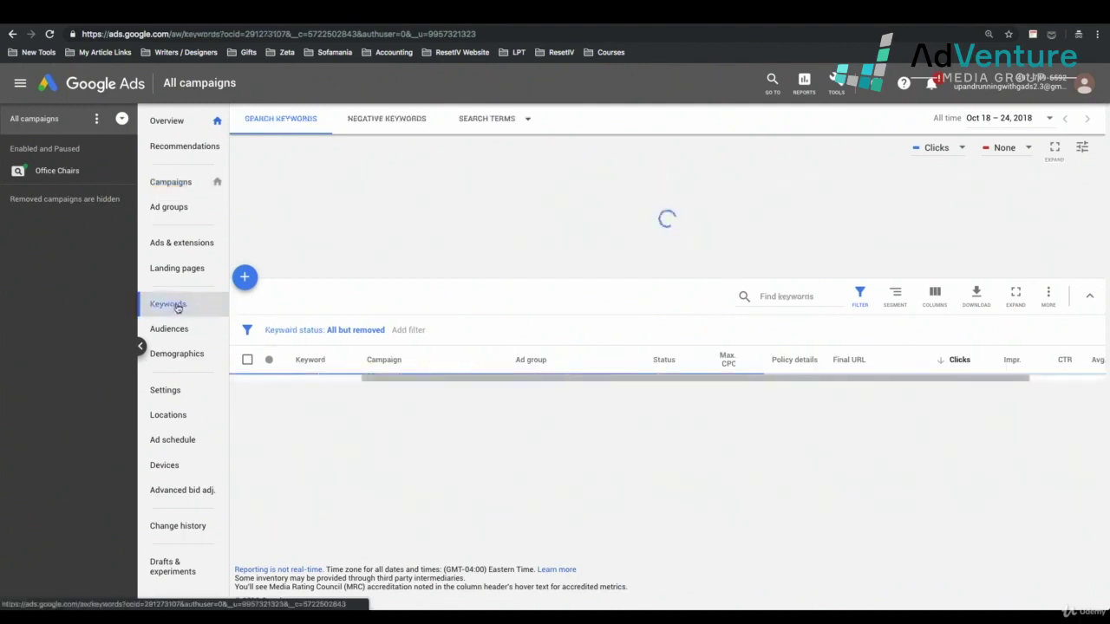
scroll(583, 431, down, 10)
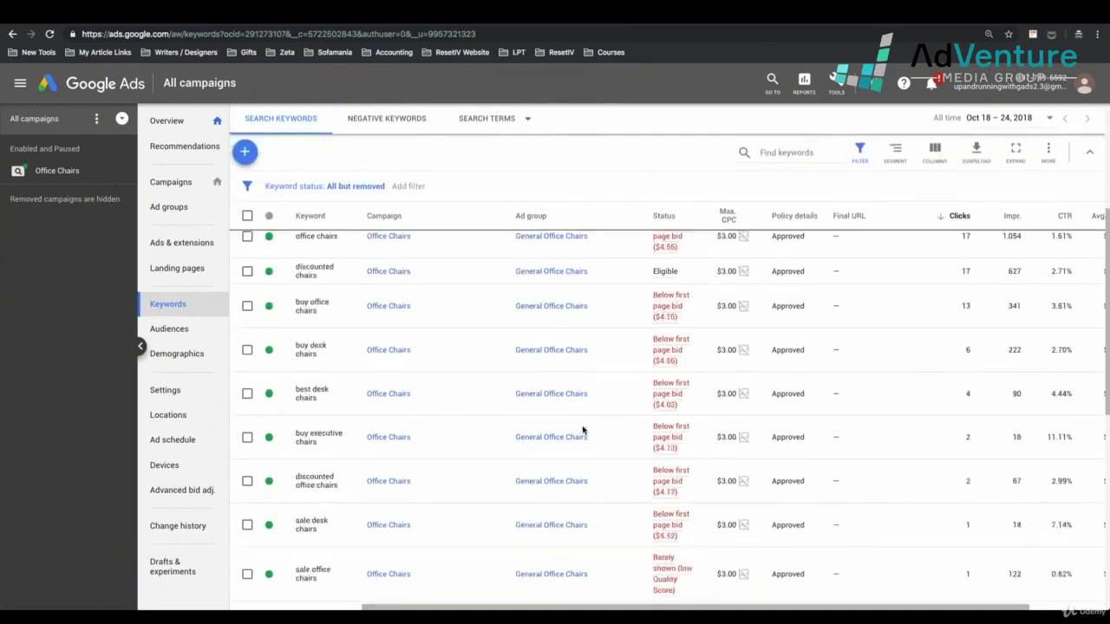
scroll(583, 430, down, 5)
scroll(584, 429, up, 15)
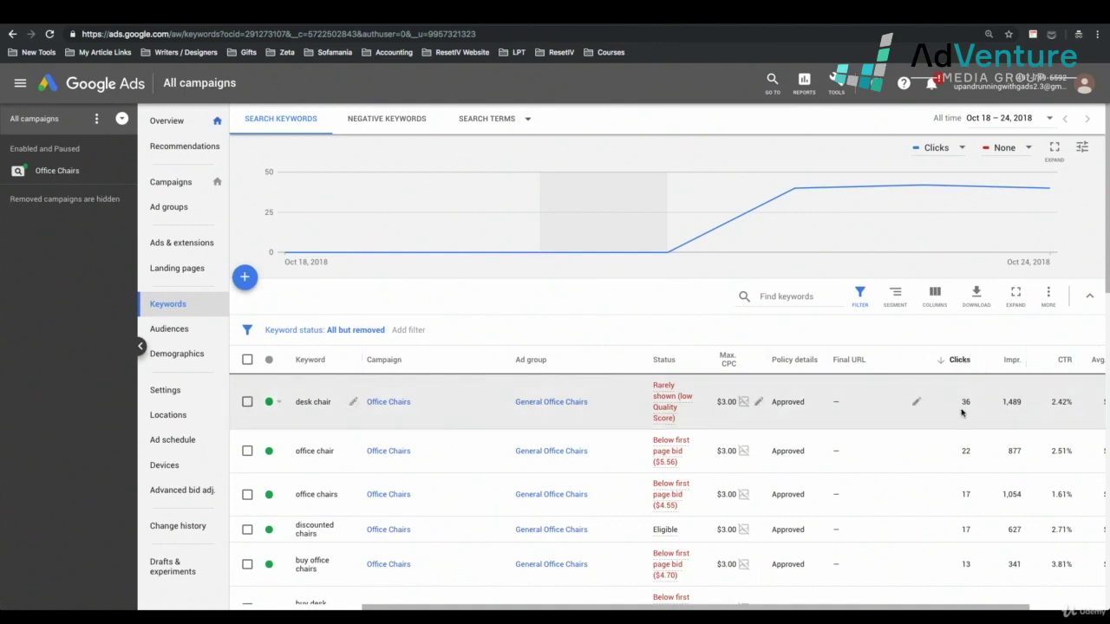
scroll(960, 413, right, 2)
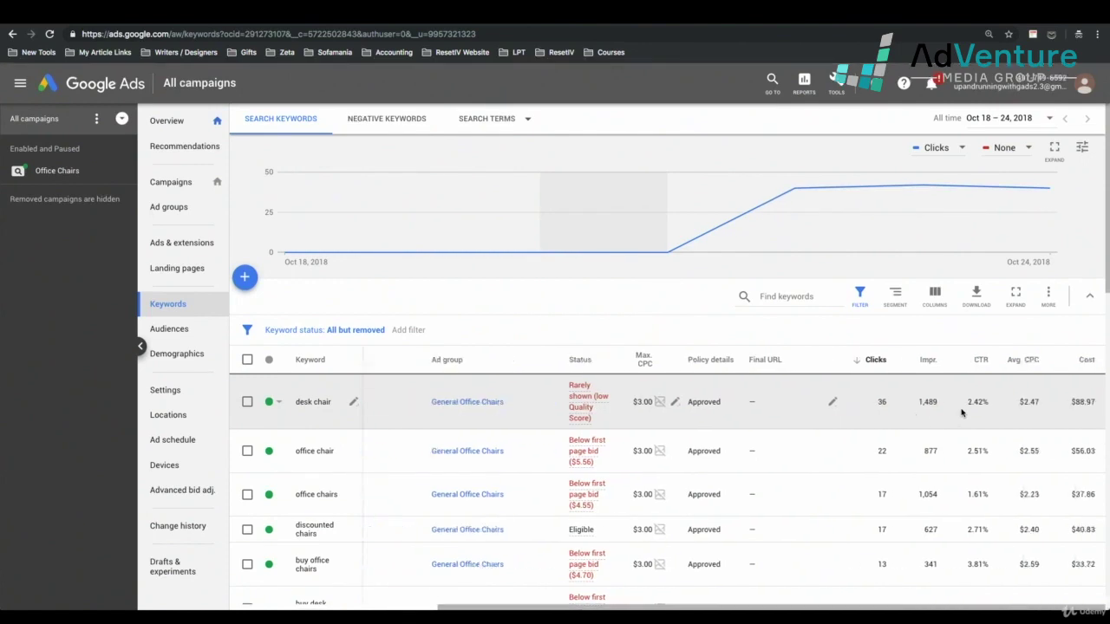
scroll(961, 411, left, 2)
scroll(961, 411, down, 2)
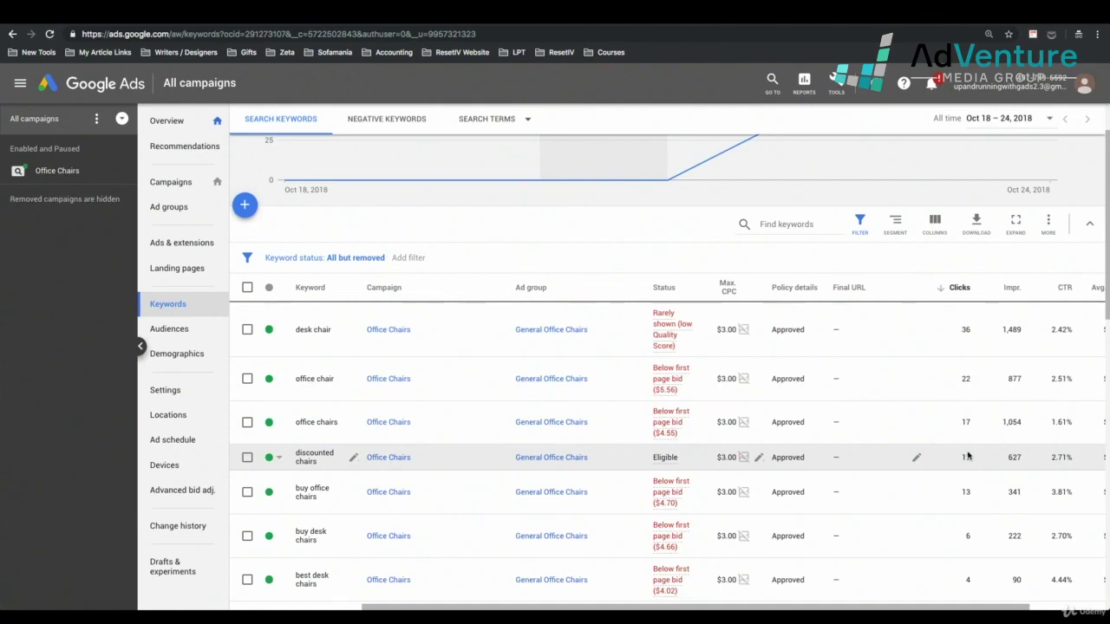
scroll(986, 441, up, 2)
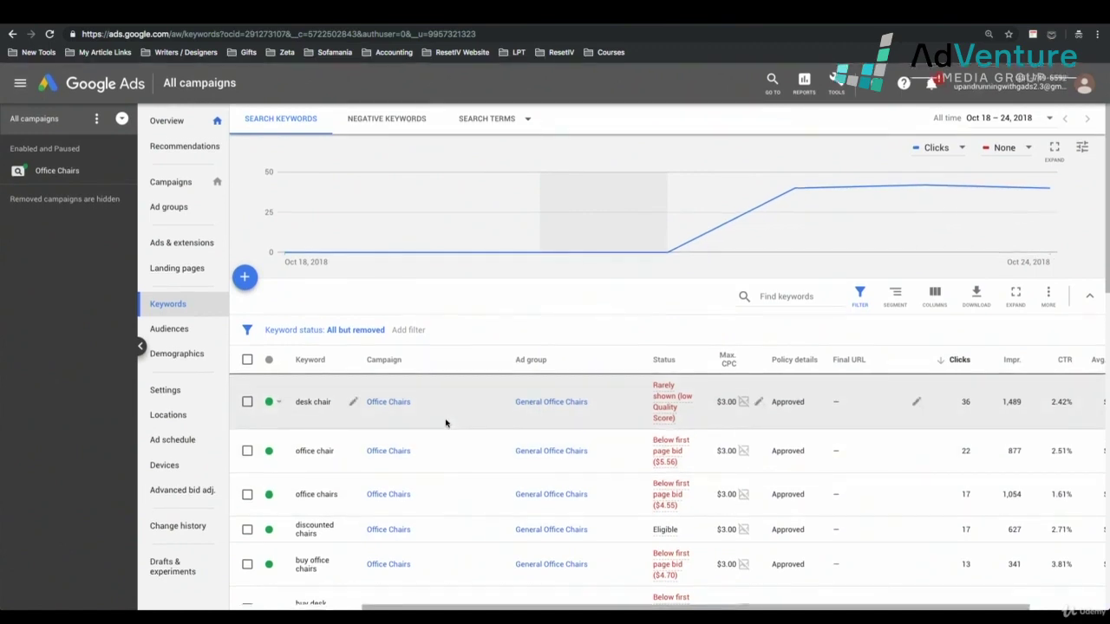
Step: Open the search terms report and look through the terms that drew the most clicks
click(491, 125)
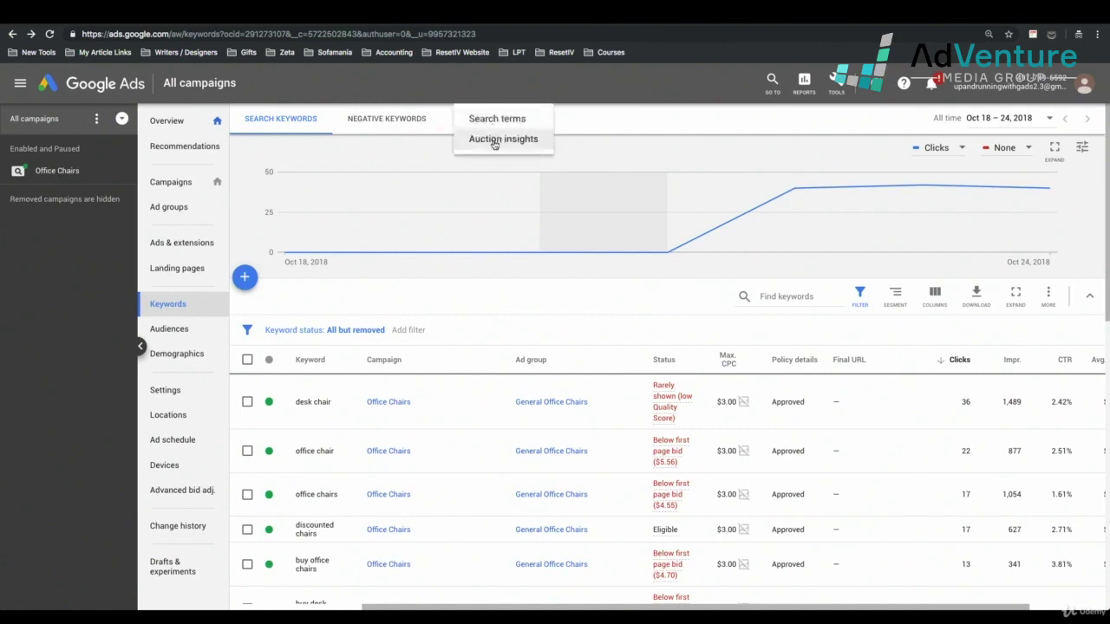
click(492, 119)
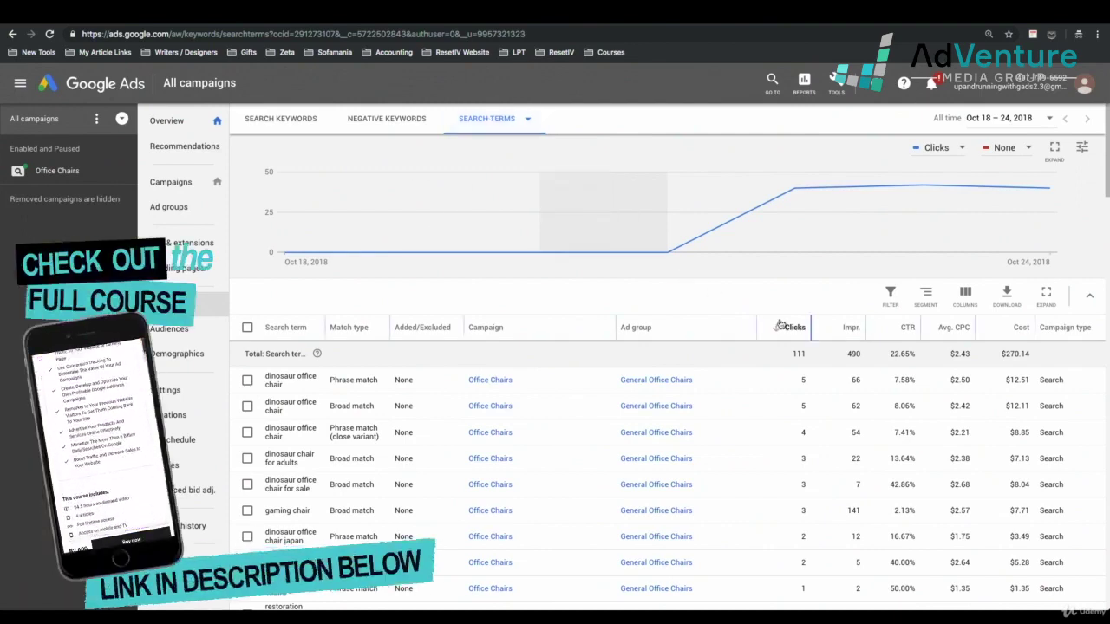
mouse_move(874, 329)
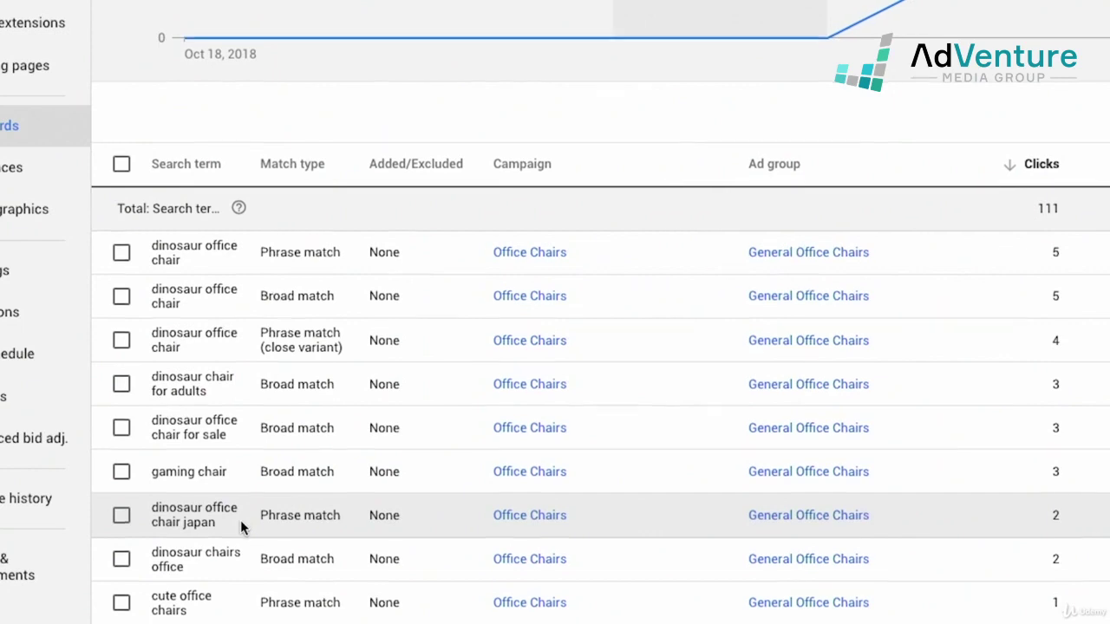
scroll(240, 521, down, 3)
scroll(240, 520, up, 3)
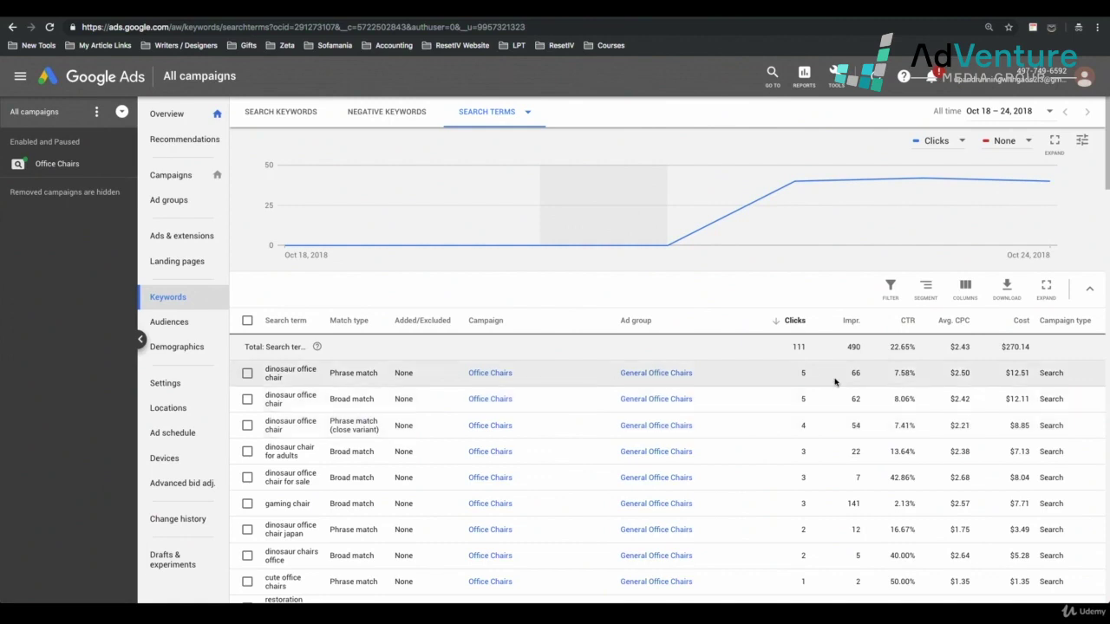
Step: Filter the report to search terms that contain "dinosaur"
click(889, 295)
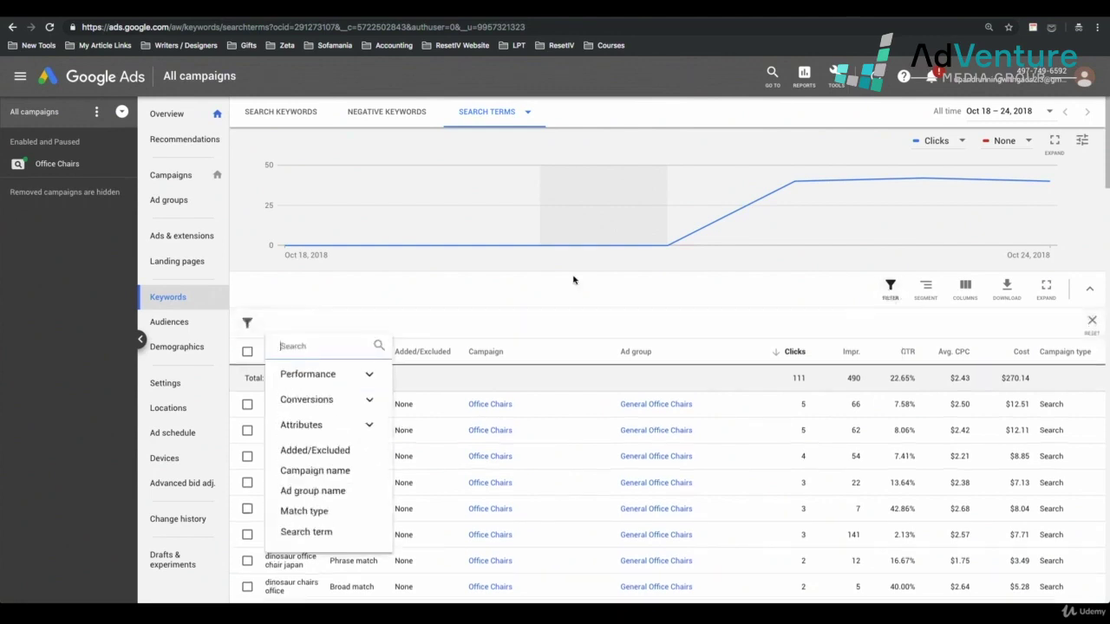
click(319, 530)
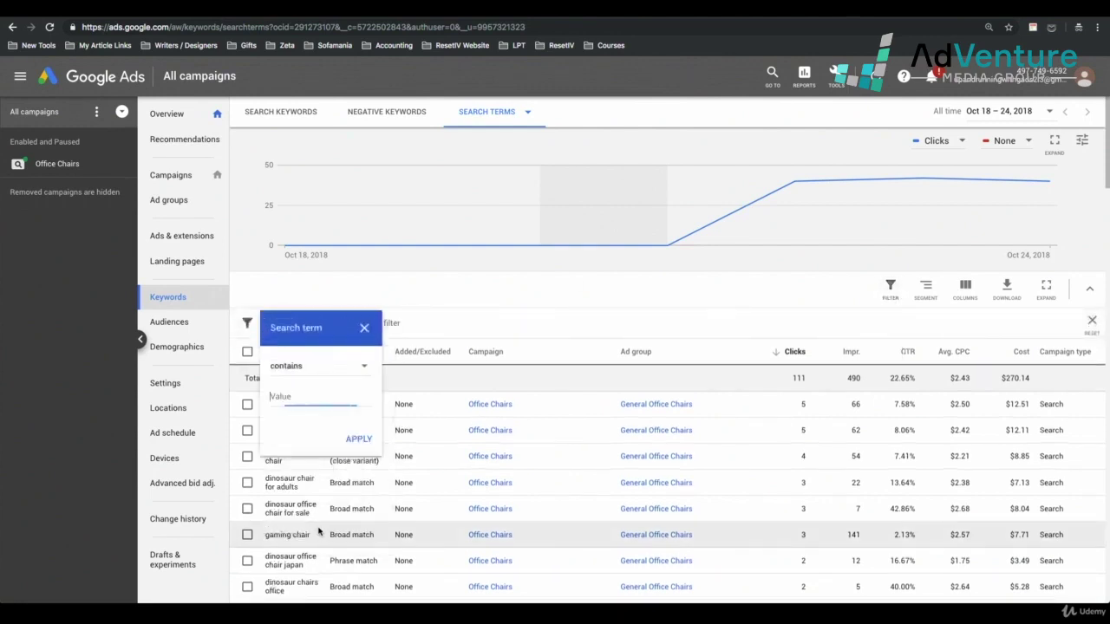
text(dinosaur)
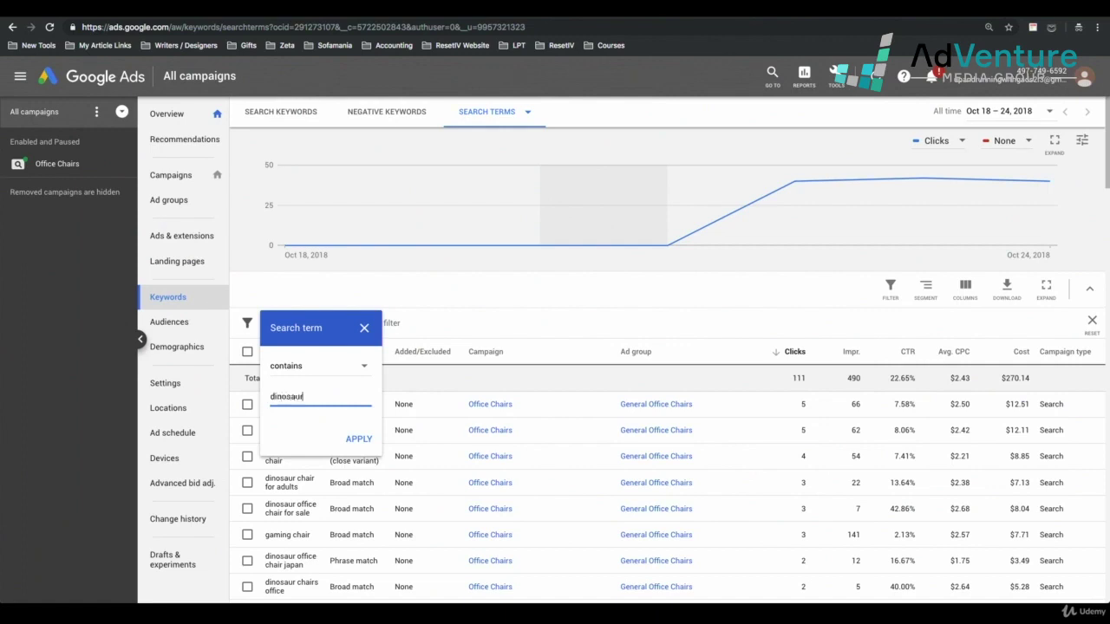
key(Return)
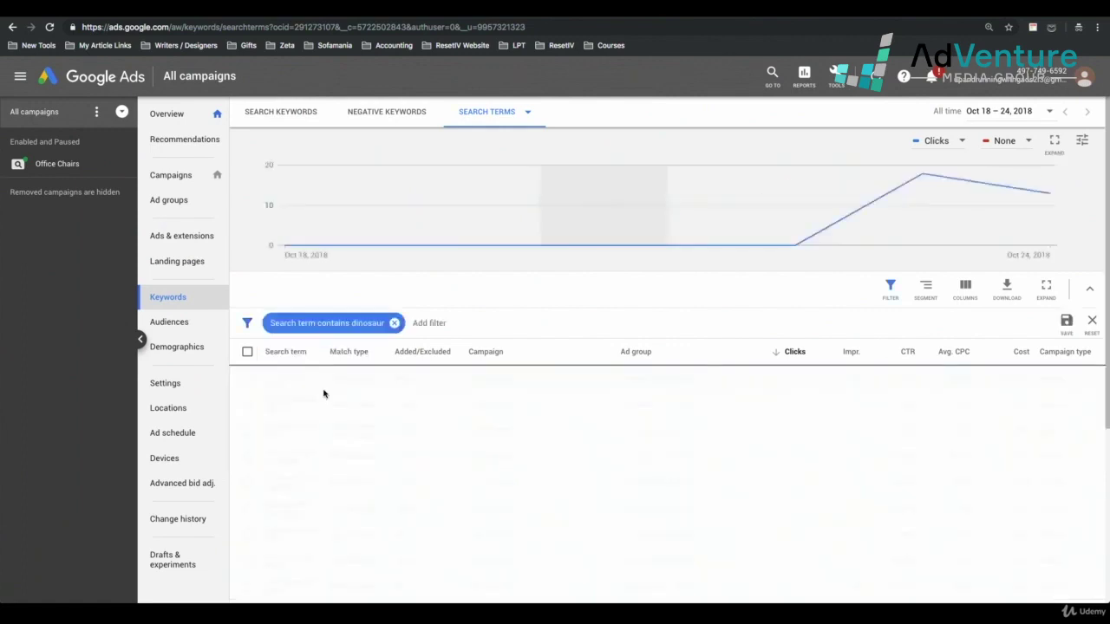
Step: Compare the total clicks of the filtered dinosaur search terms with the total clicks of the account
scroll(844, 493, down, 3)
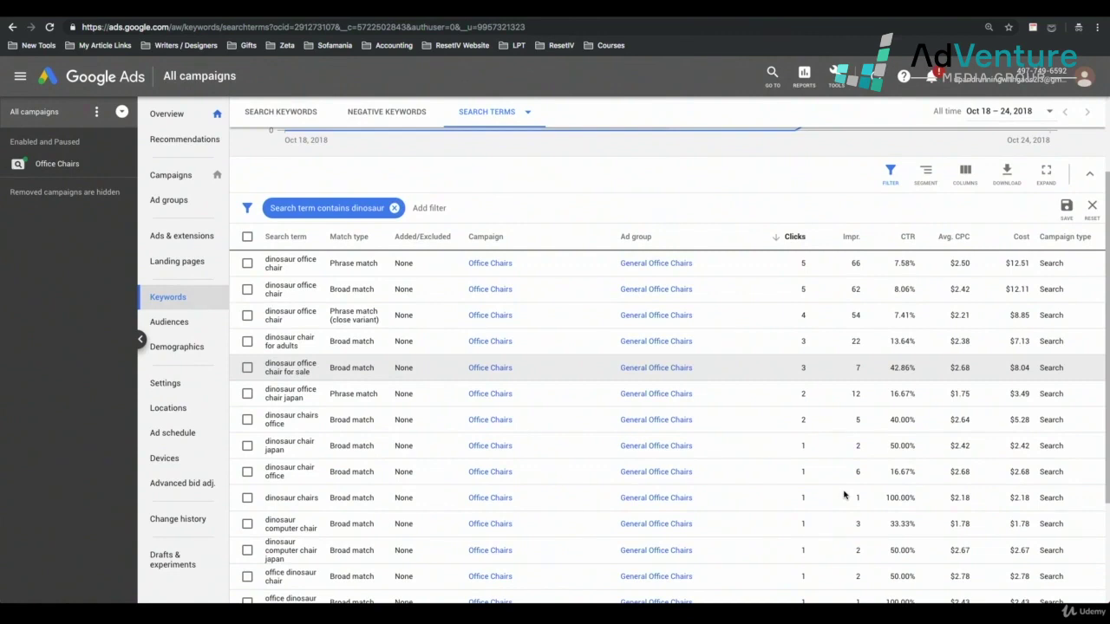
scroll(526, 446, down, 5)
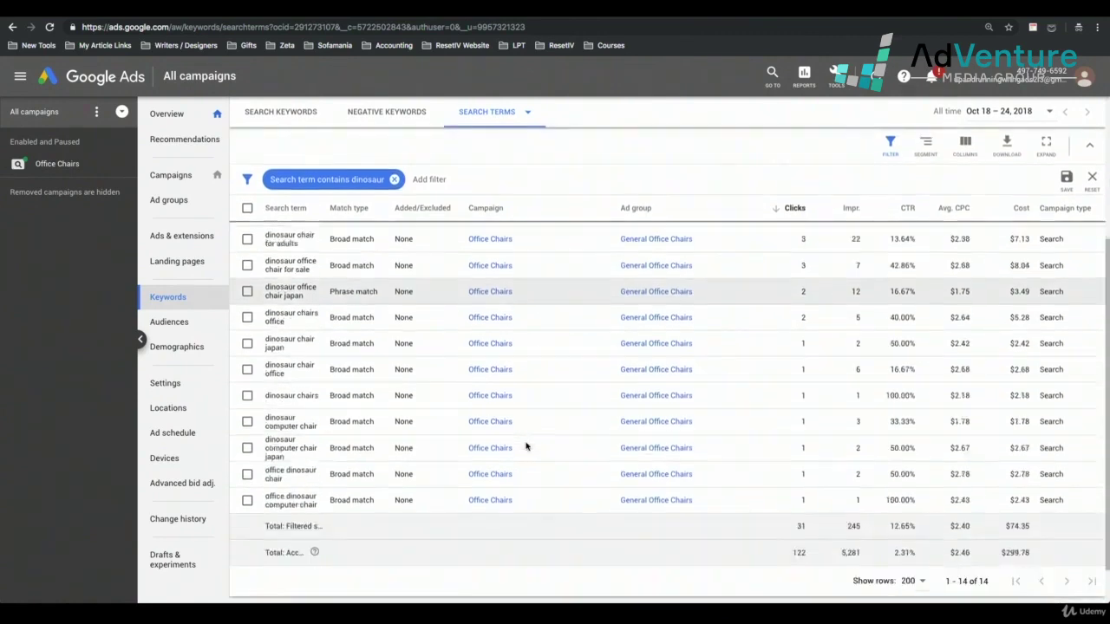
double_click(793, 477)
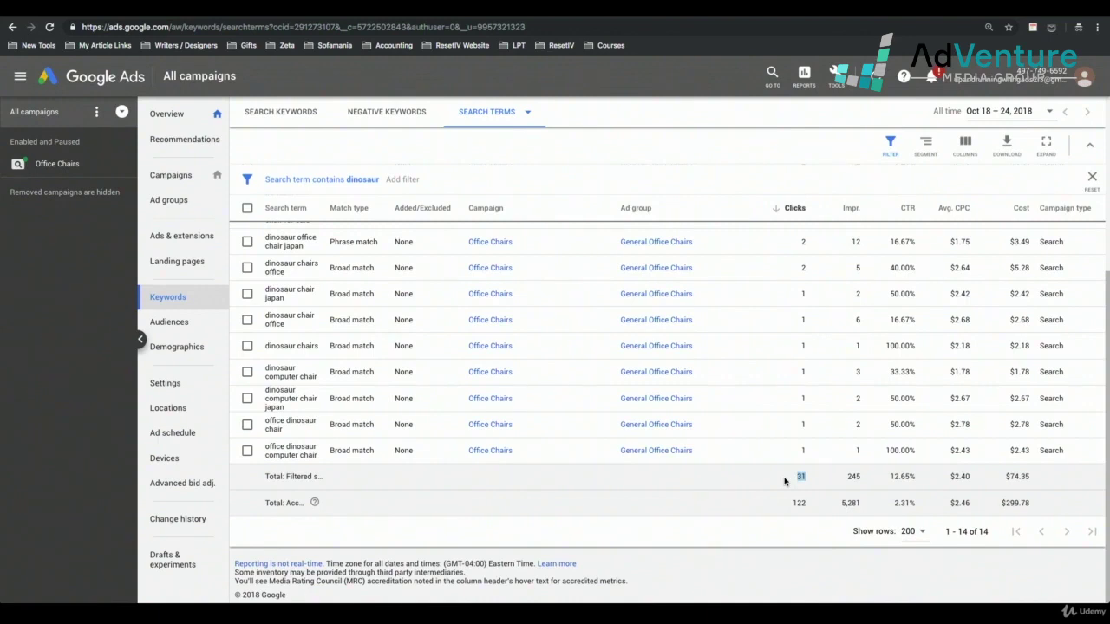
click(704, 500)
double_click(799, 502)
drag(809, 478, 789, 482)
click(647, 476)
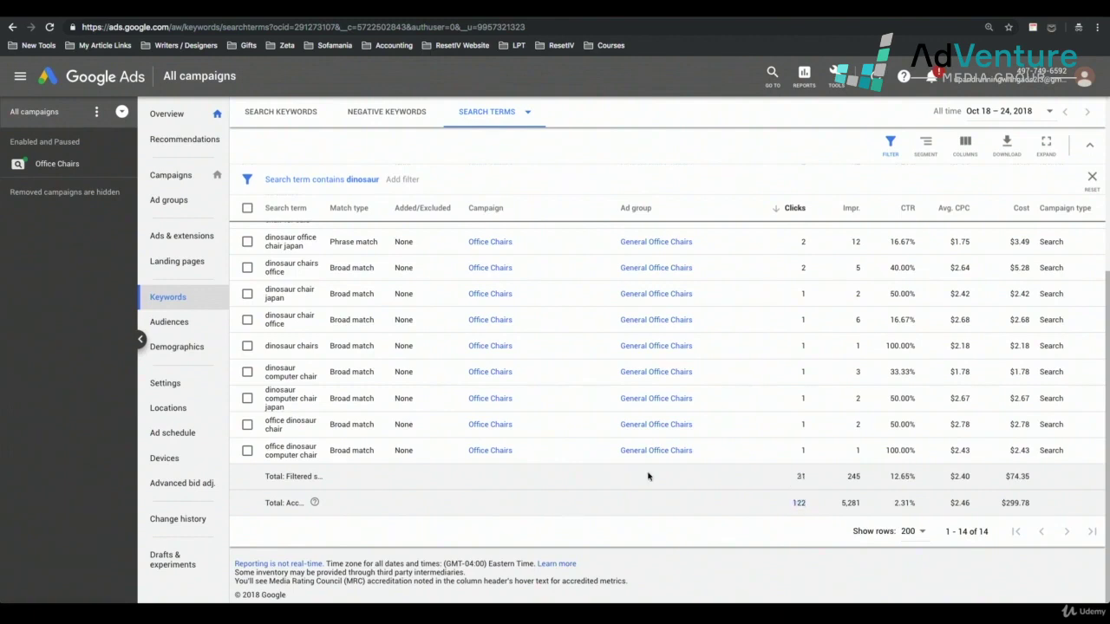
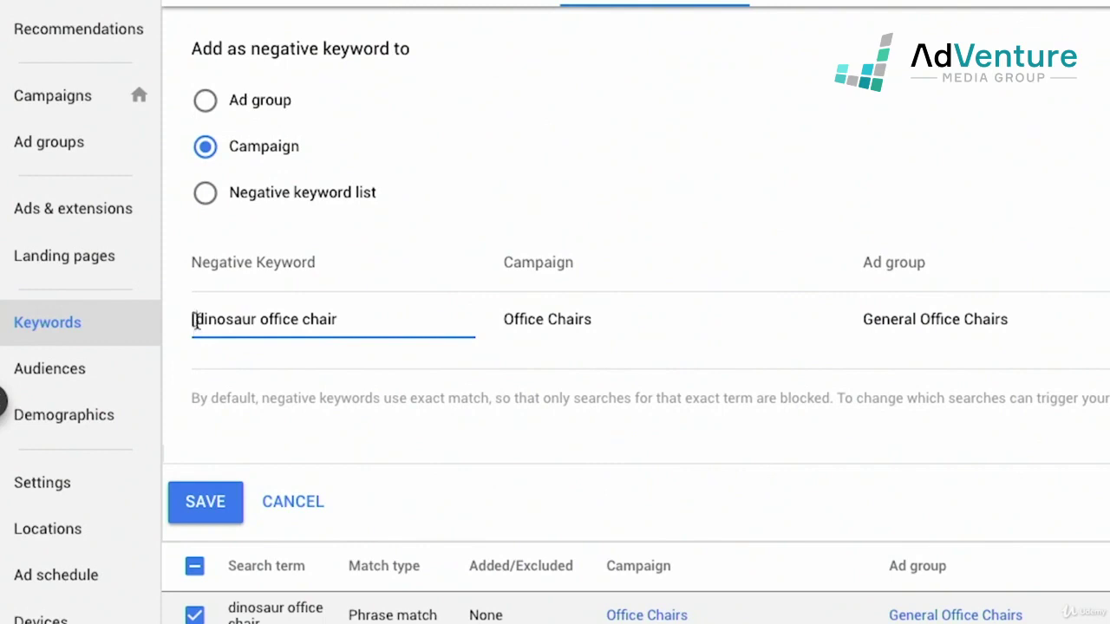
Step: Shorten the negative keyword to the single broad-match word "dinosaur" and save it at campaign level for Office Chairs
click(343, 318)
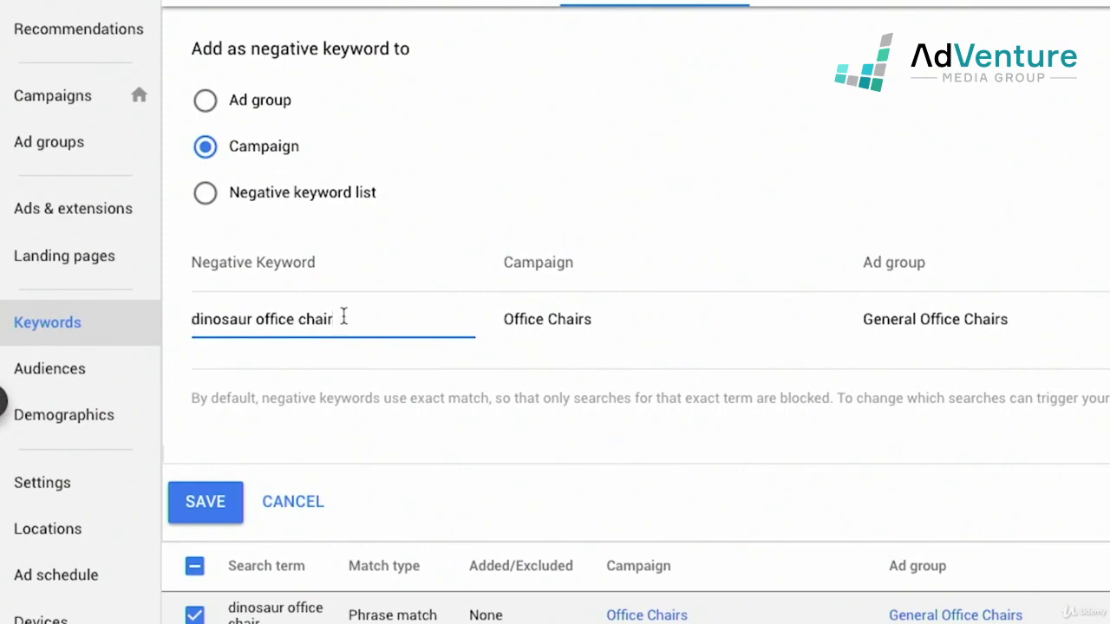
drag(343, 317, 178, 319)
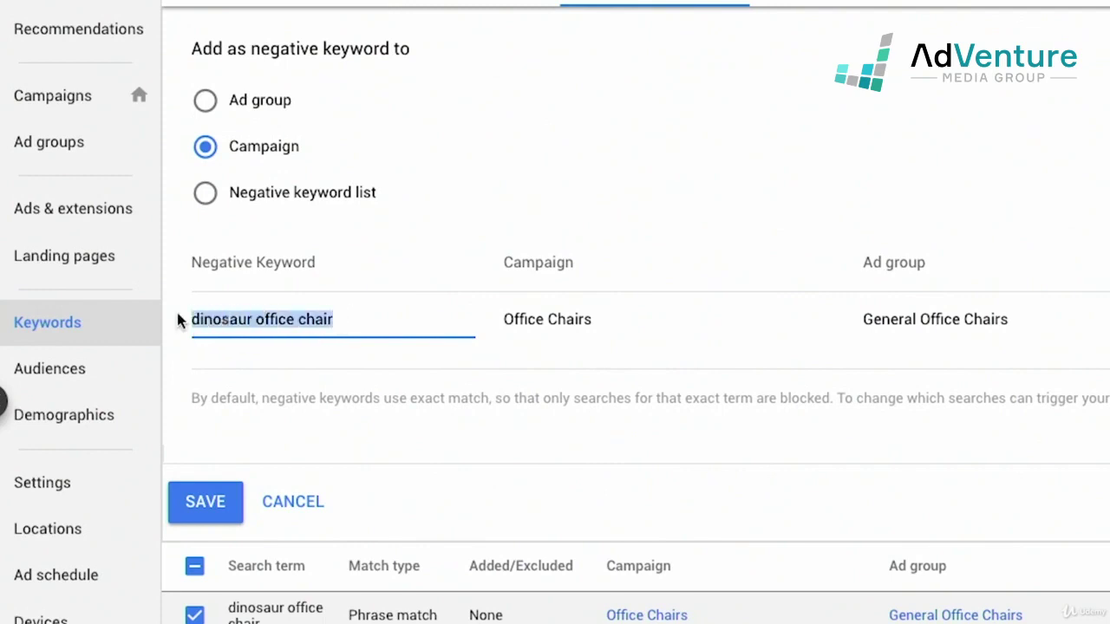
click(356, 314)
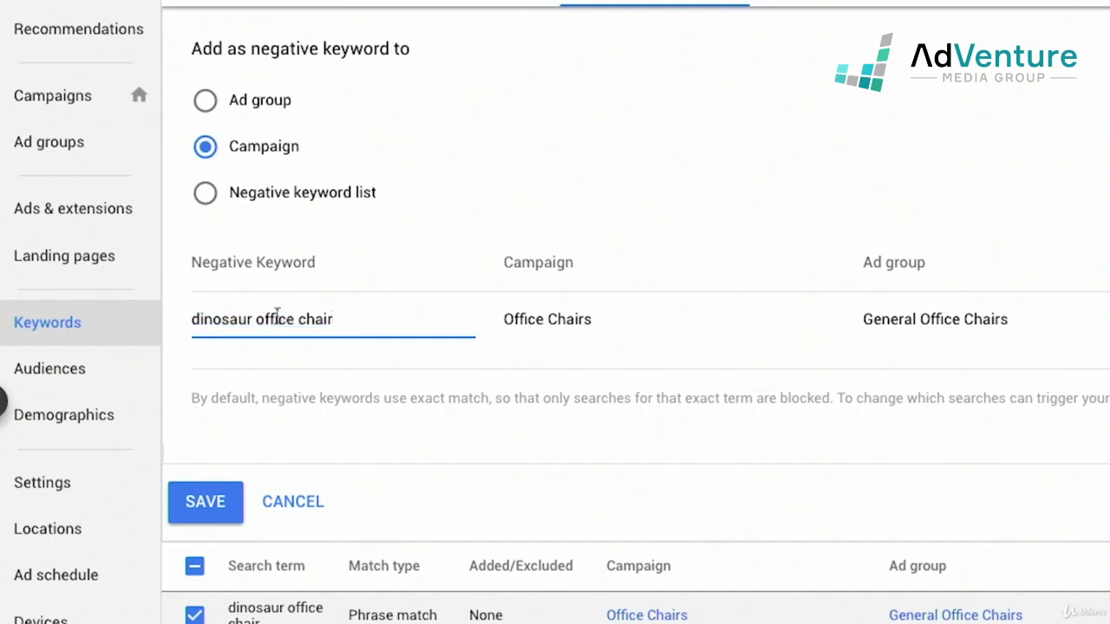
drag(255, 318, 509, 323)
key(BackSpace)
key(BackSpace)
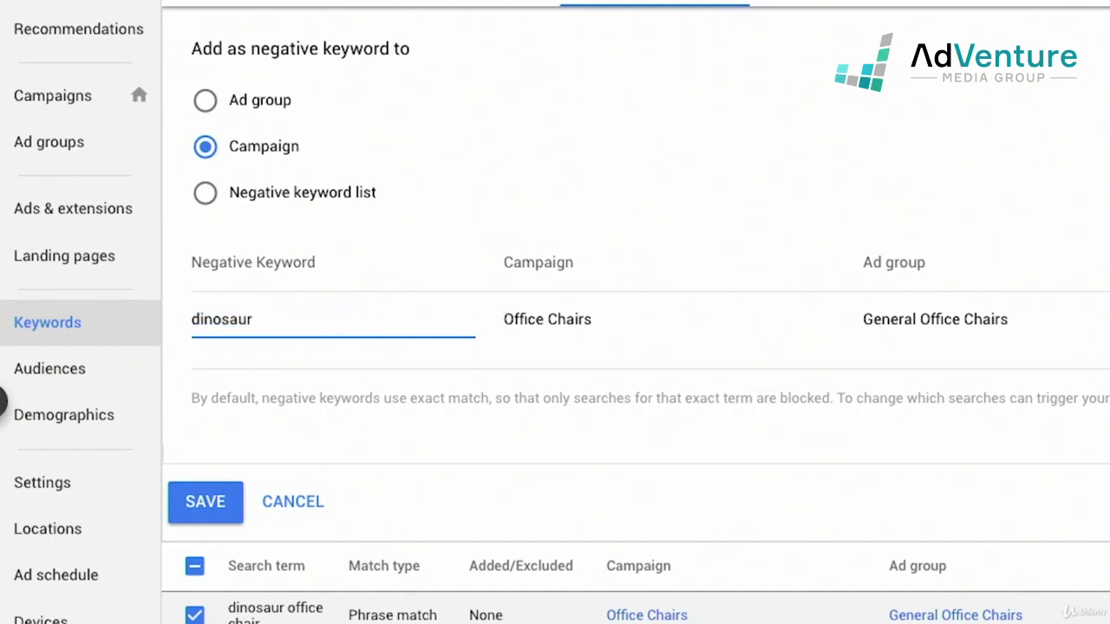
click(219, 500)
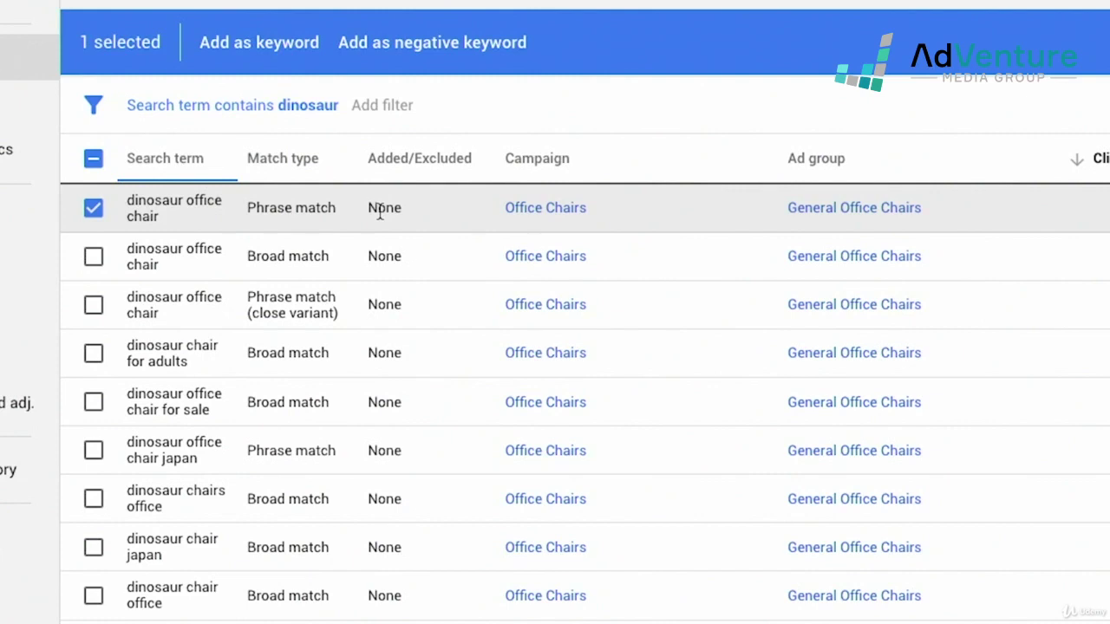
Step: Add all filtered dinosaur search terms as exact-match negative keywords at campaign level and save them
scroll(475, 151, down, 1)
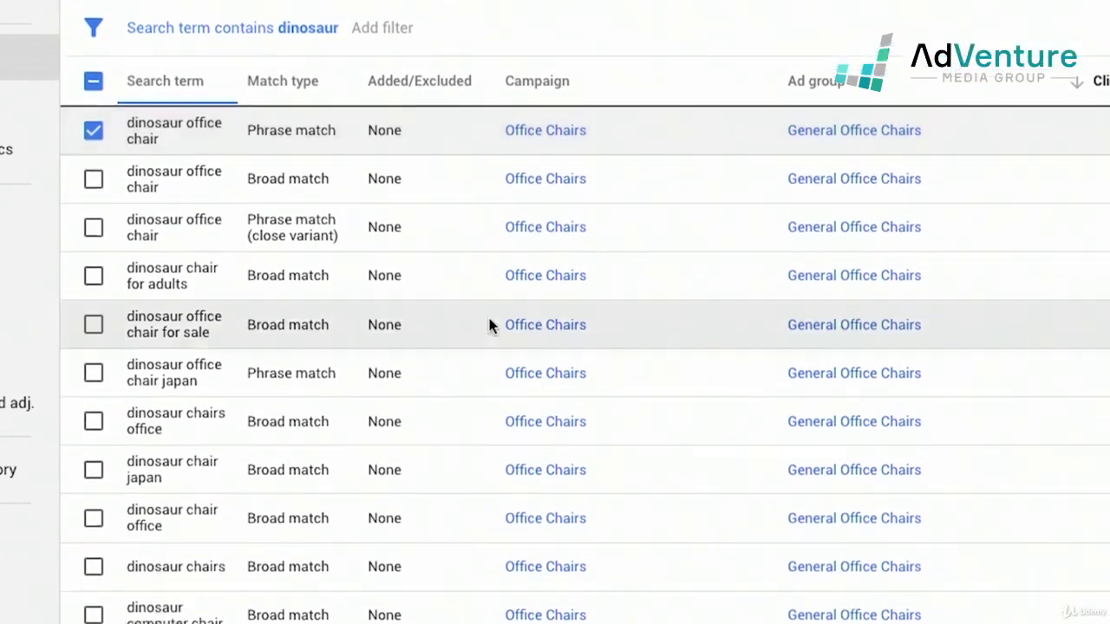
scroll(489, 322, down, 2)
scroll(489, 321, up, 3)
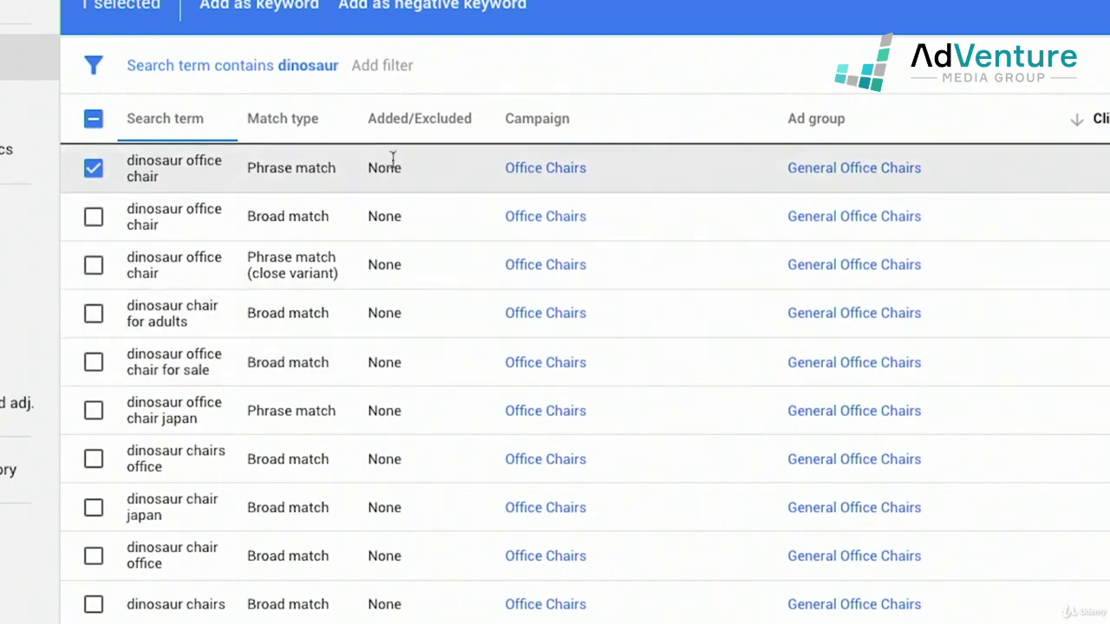
scroll(404, 247, up, 1)
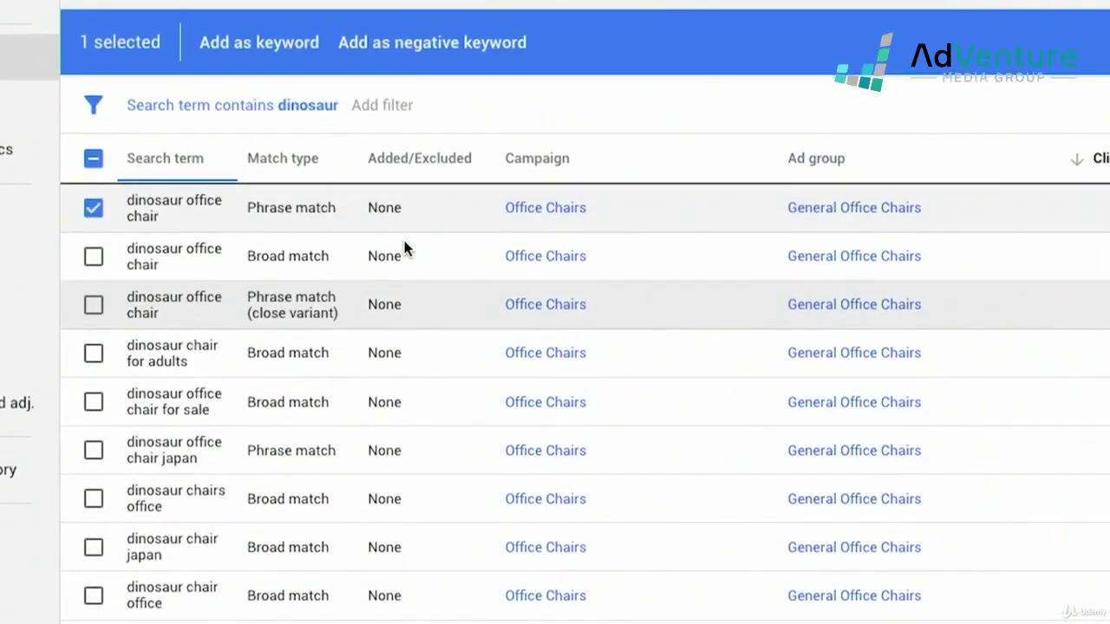
click(94, 160)
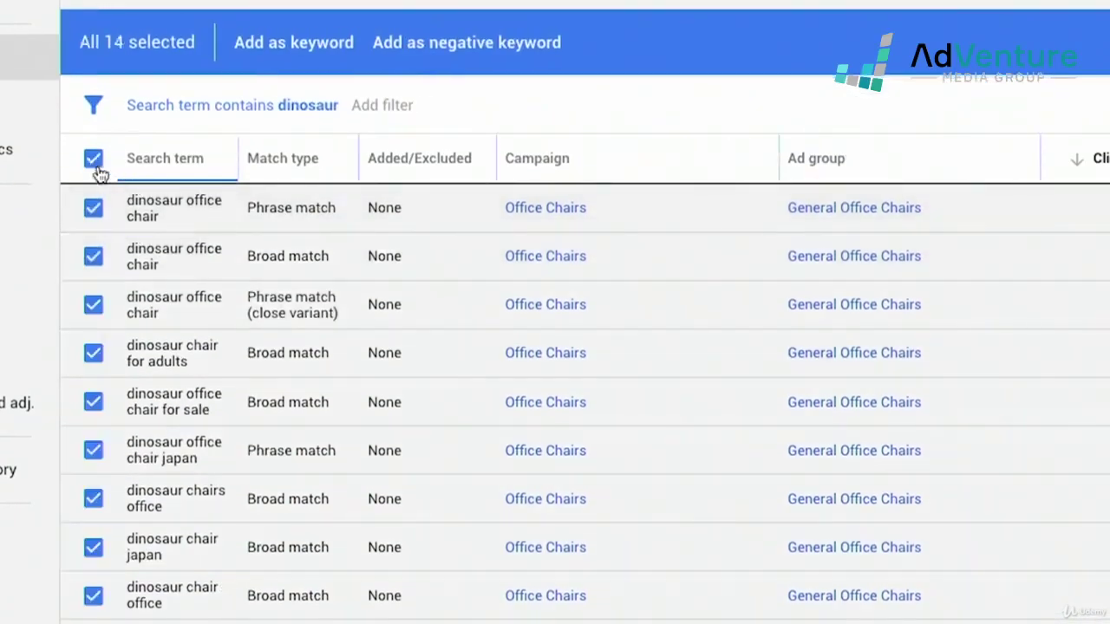
click(420, 58)
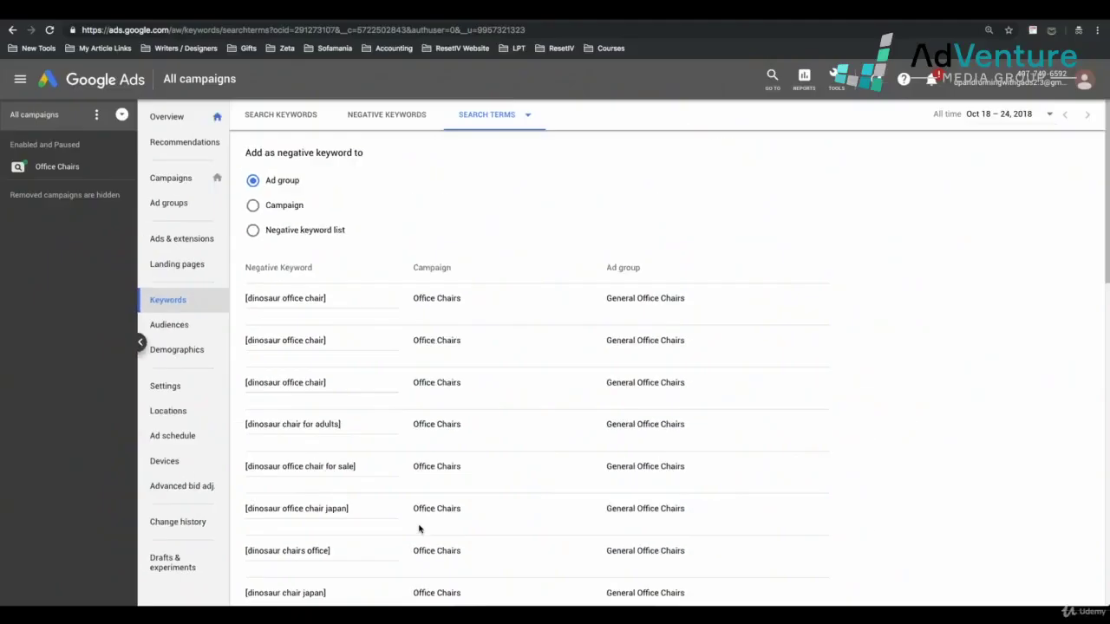
click(257, 206)
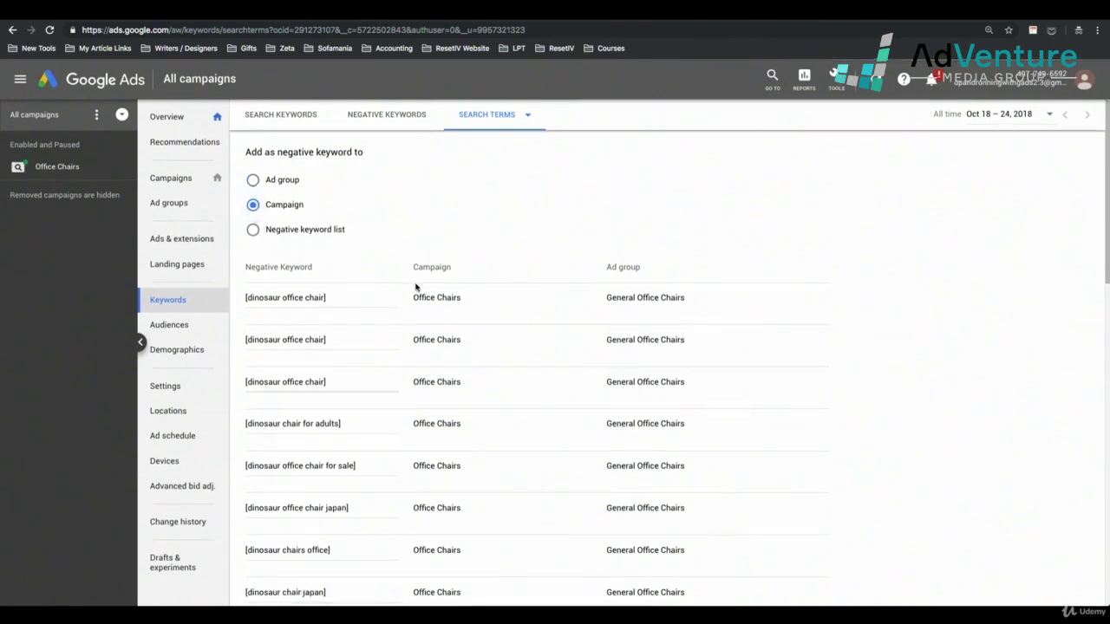
scroll(416, 287, down, 5)
scroll(416, 287, down, 1)
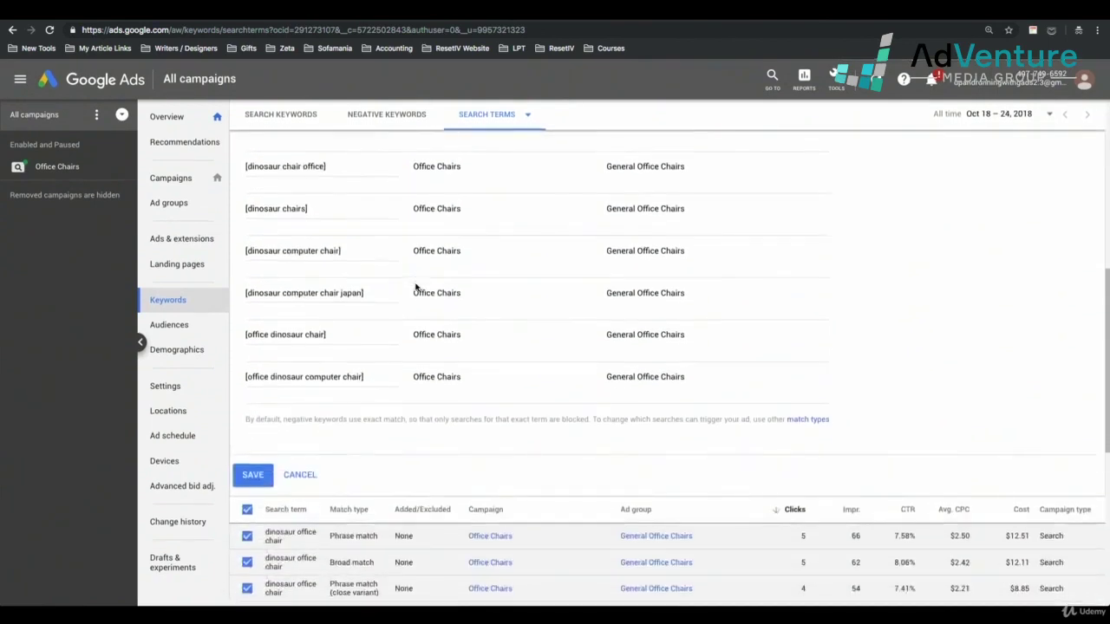
click(254, 474)
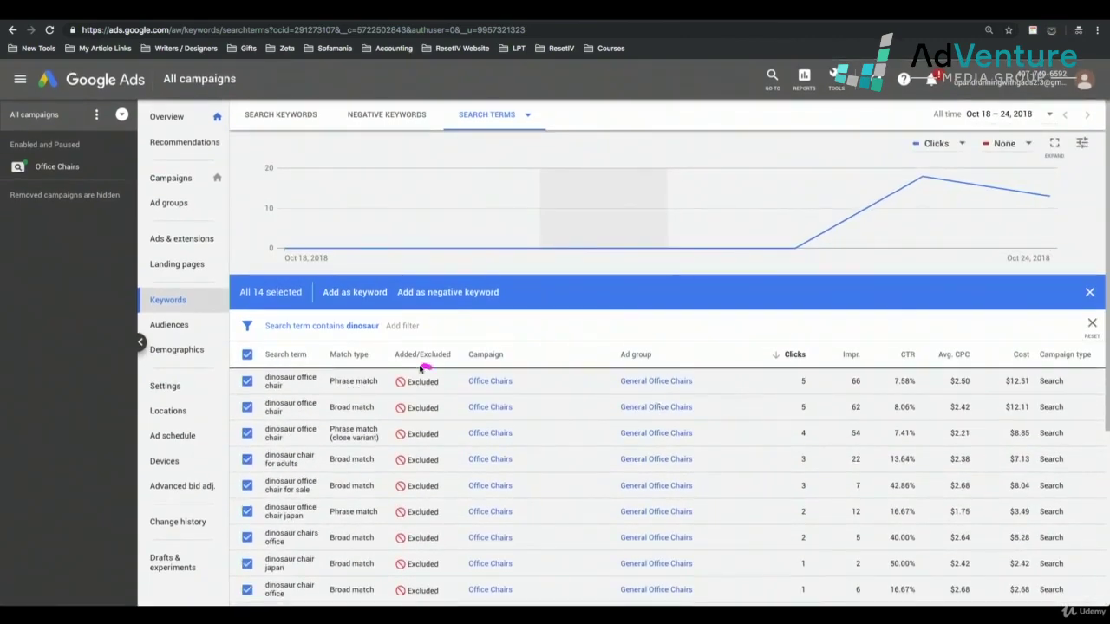
mouse_move(431, 366)
mouse_down()
mouse_move(393, 433)
mouse_move(381, 548)
mouse_move(459, 576)
mouse_move(487, 407)
mouse_move(404, 366)
mouse_up()
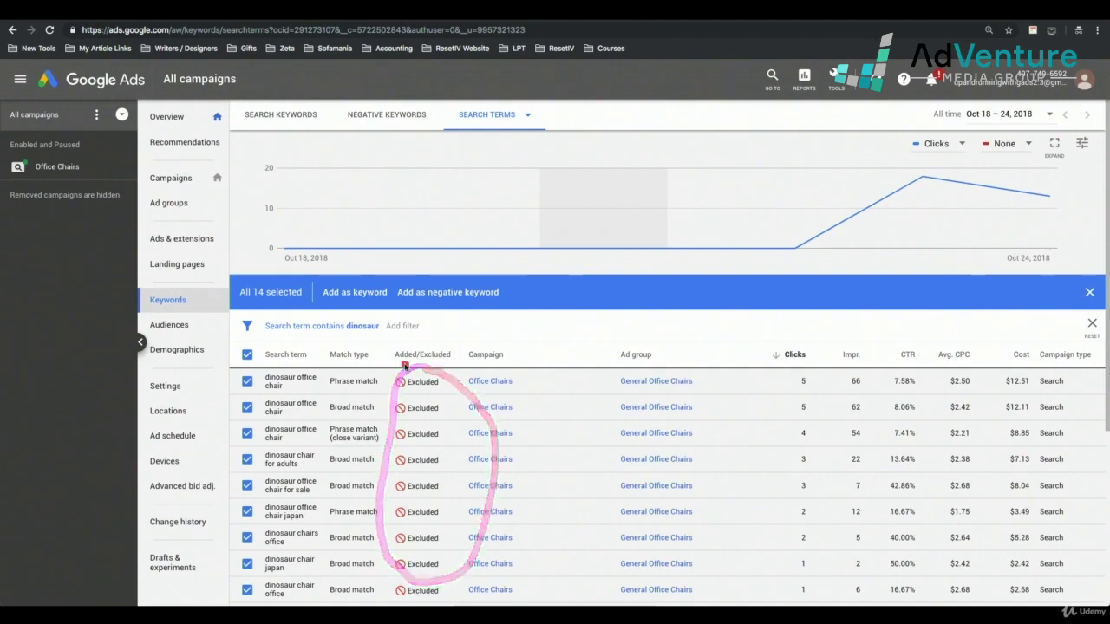
Step: Clear the selection of search terms and remove the dinosaur filter from the report
click(1090, 293)
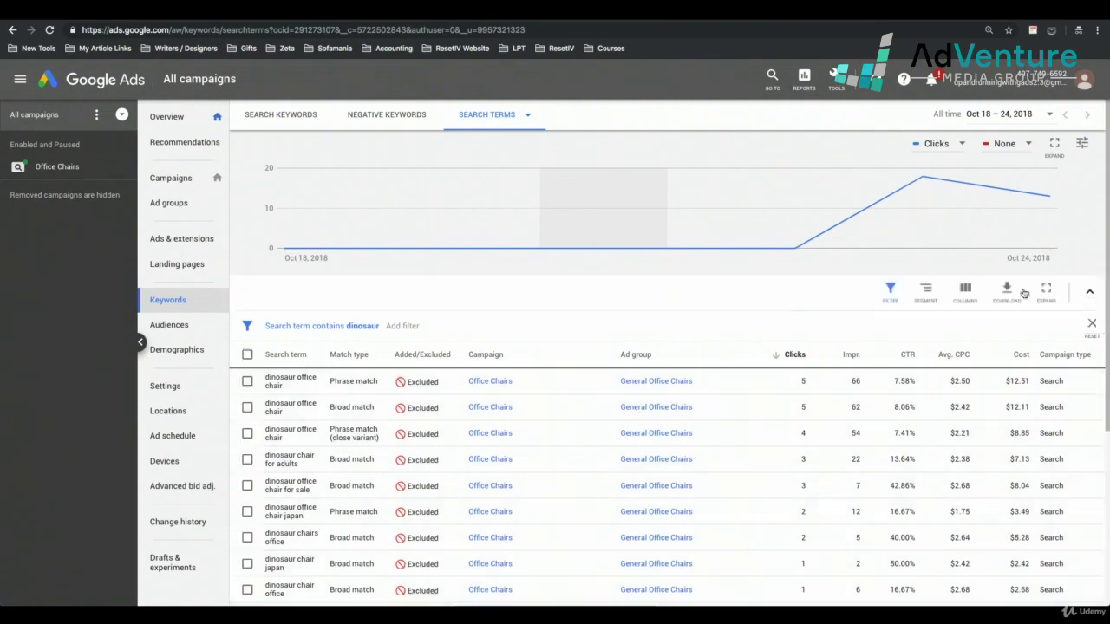
click(1094, 329)
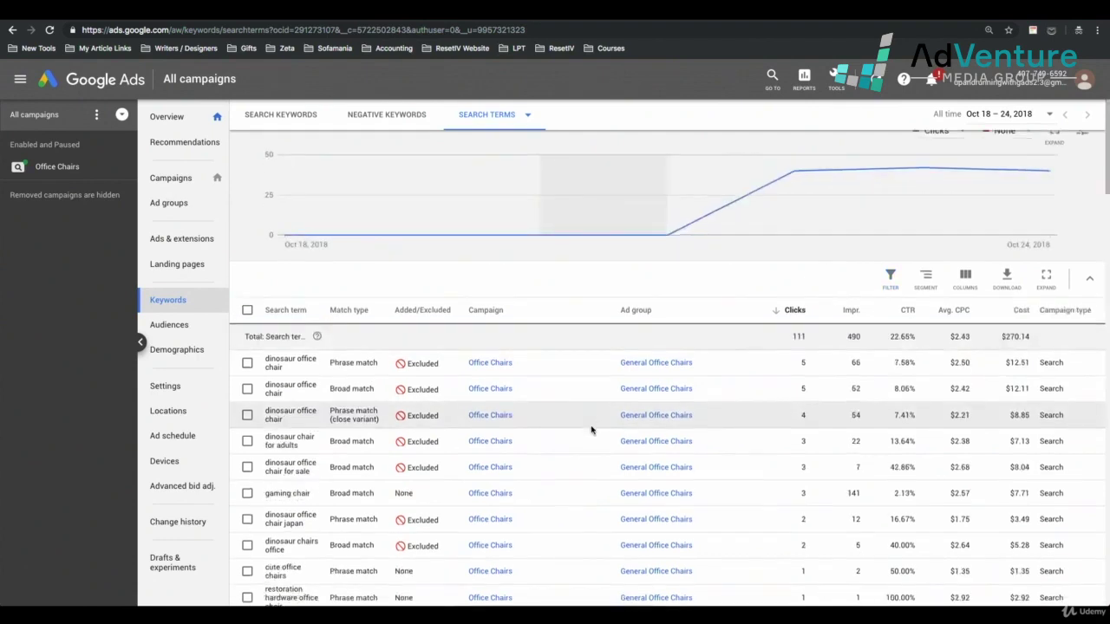
scroll(589, 426, down, 2)
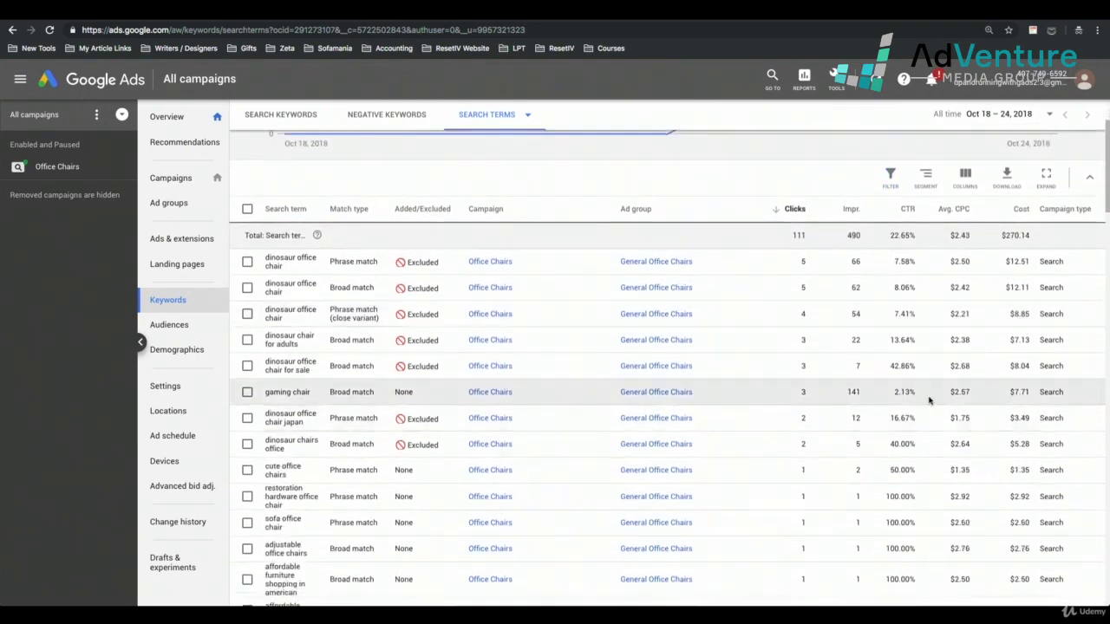
Step: Add the search term "gaming chair" as an exact-match negative keyword at campaign level, save it and deselect the term
drag(1031, 392, 1009, 392)
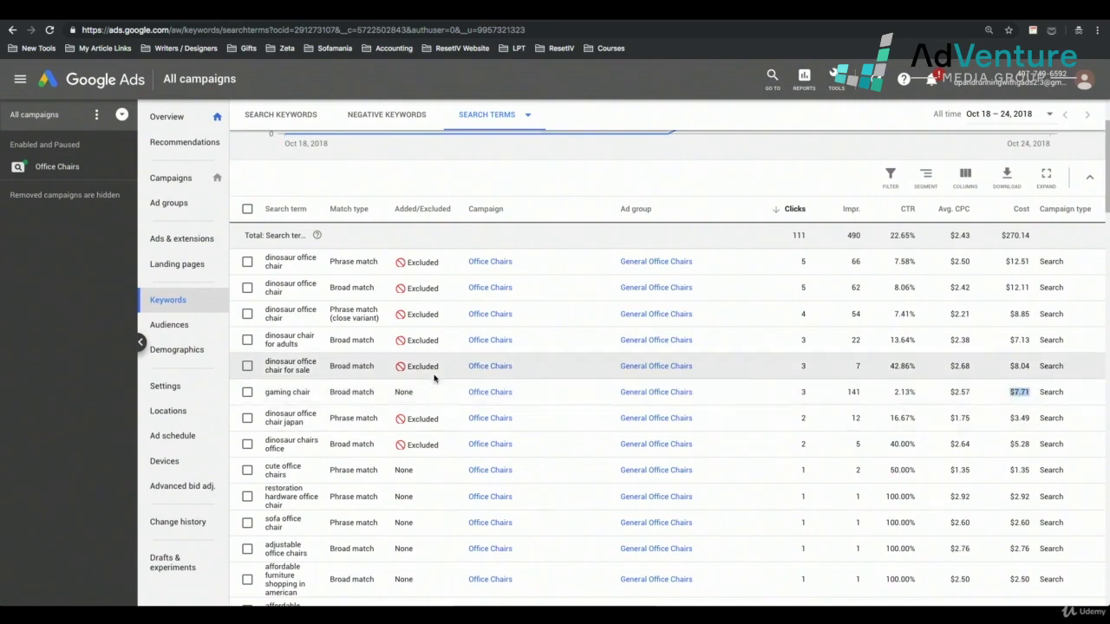
click(247, 392)
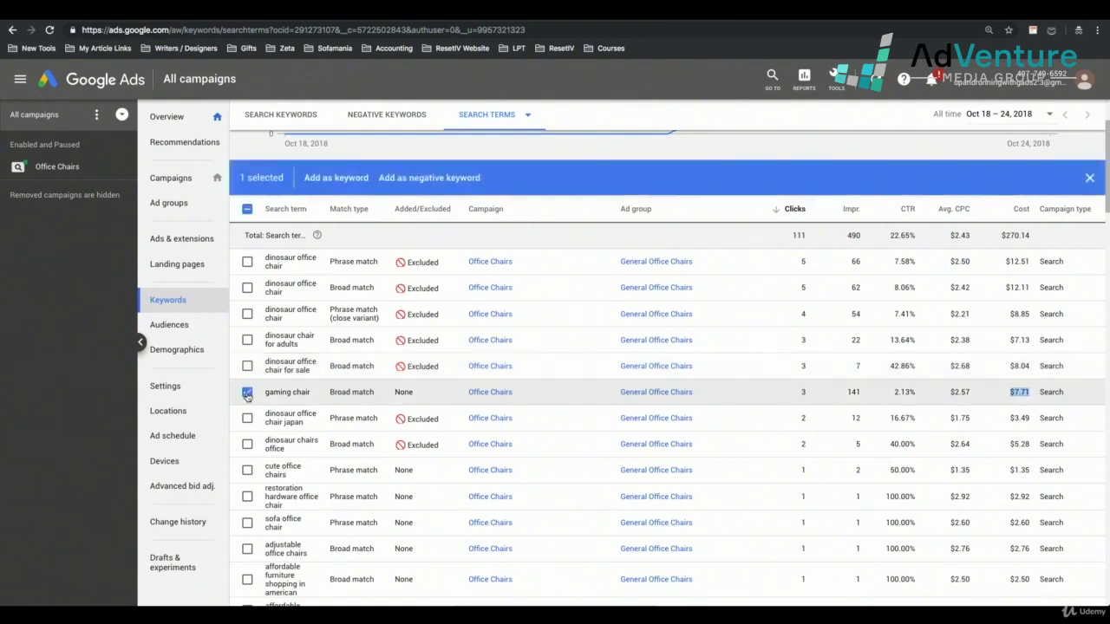
click(417, 180)
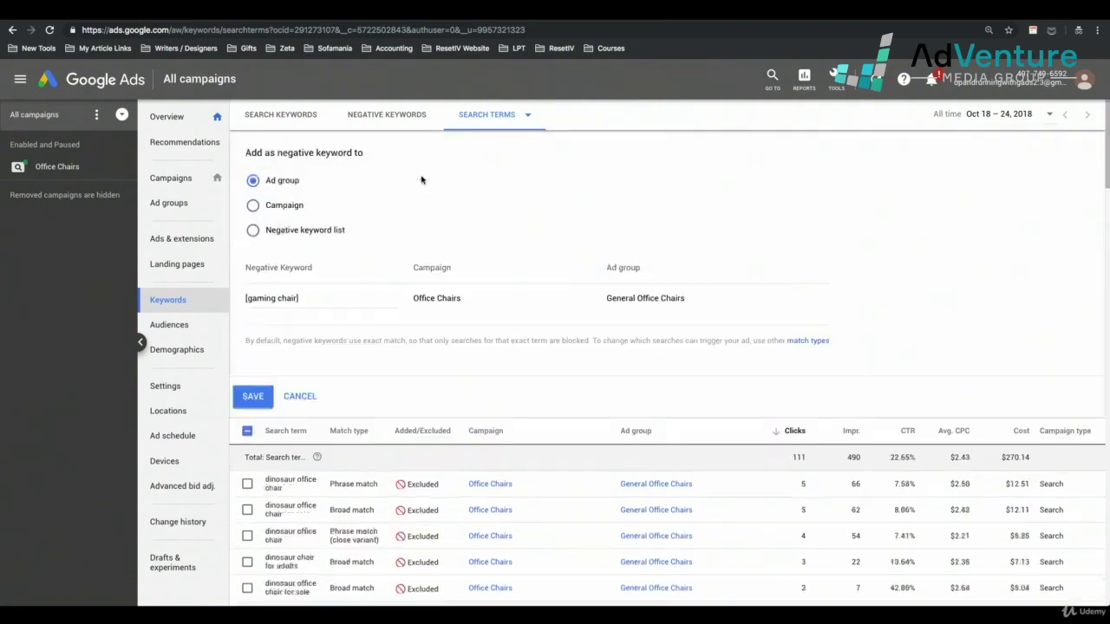
click(278, 213)
click(260, 396)
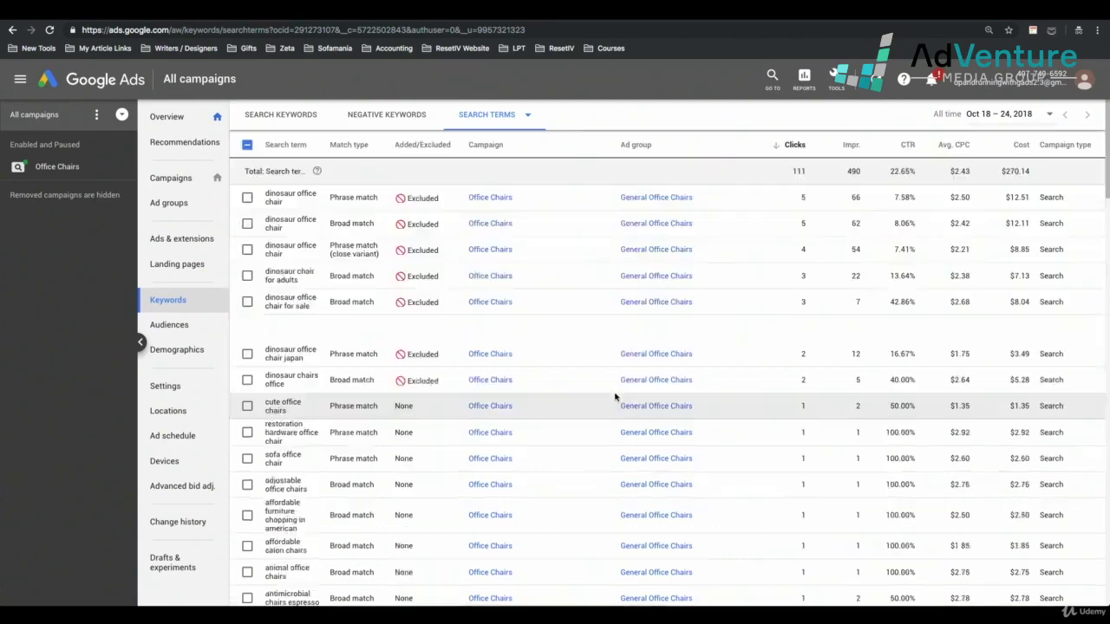
scroll(615, 398, down, 1)
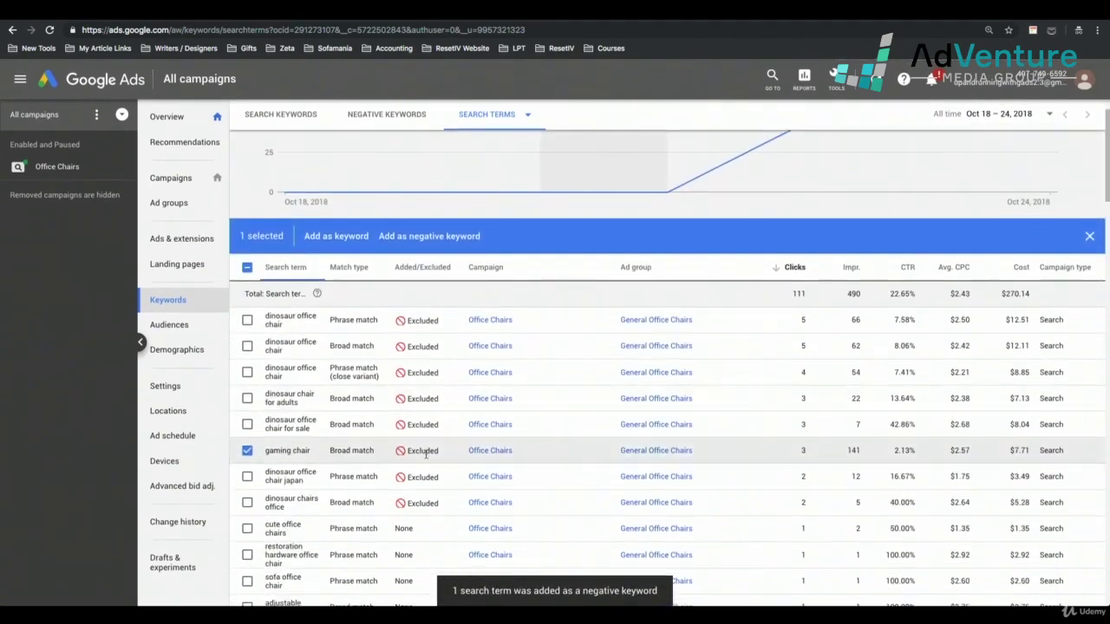
click(248, 454)
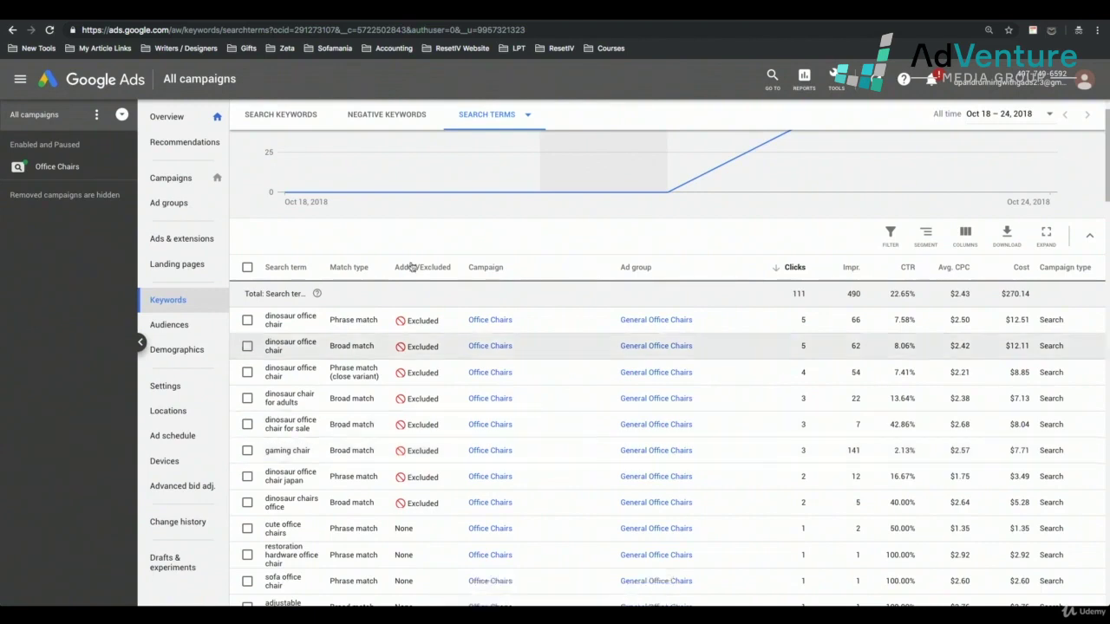
Step: Review the account's list of negative keywords with their levels and match types
click(391, 115)
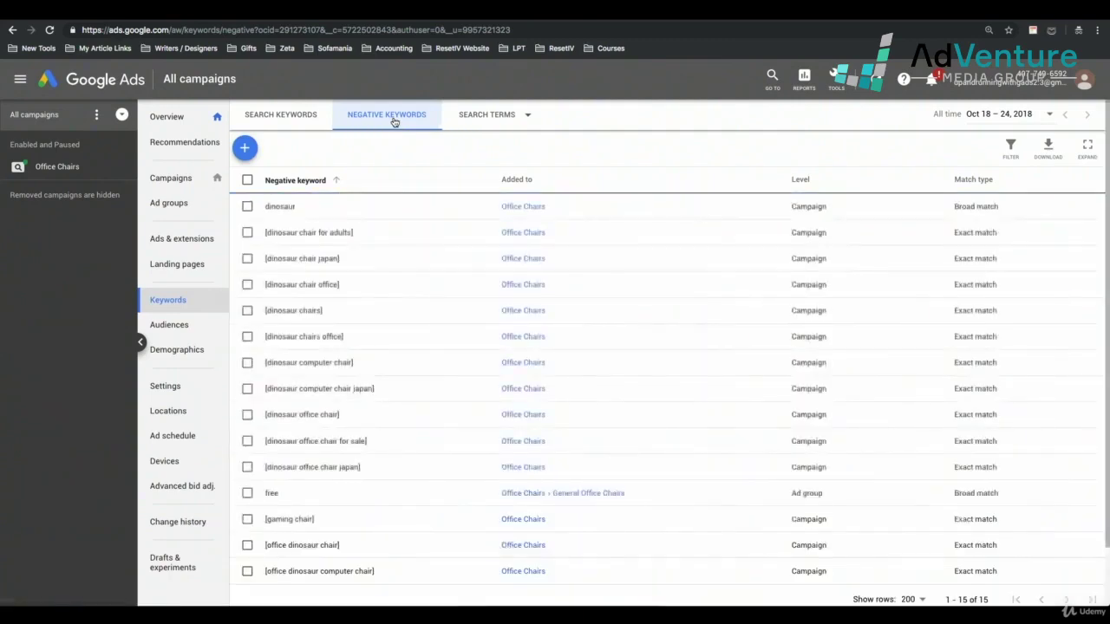
scroll(496, 364, down, 2)
scroll(496, 364, up, 2)
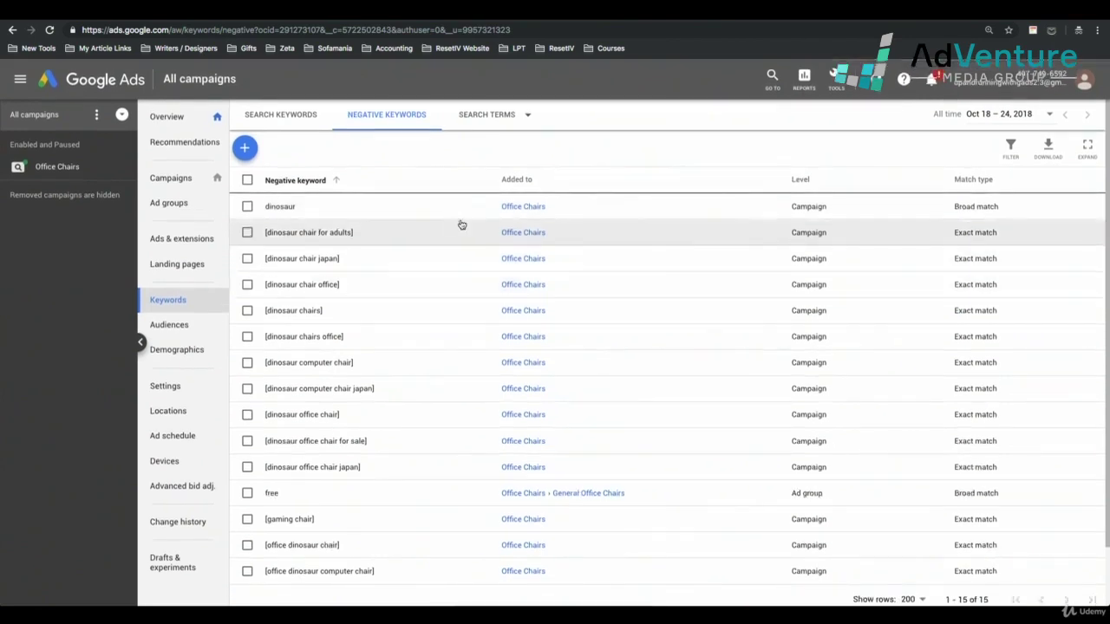
Step: Start adding new negative keywords at campaign level and choose Office Chairs as the campaign
click(245, 148)
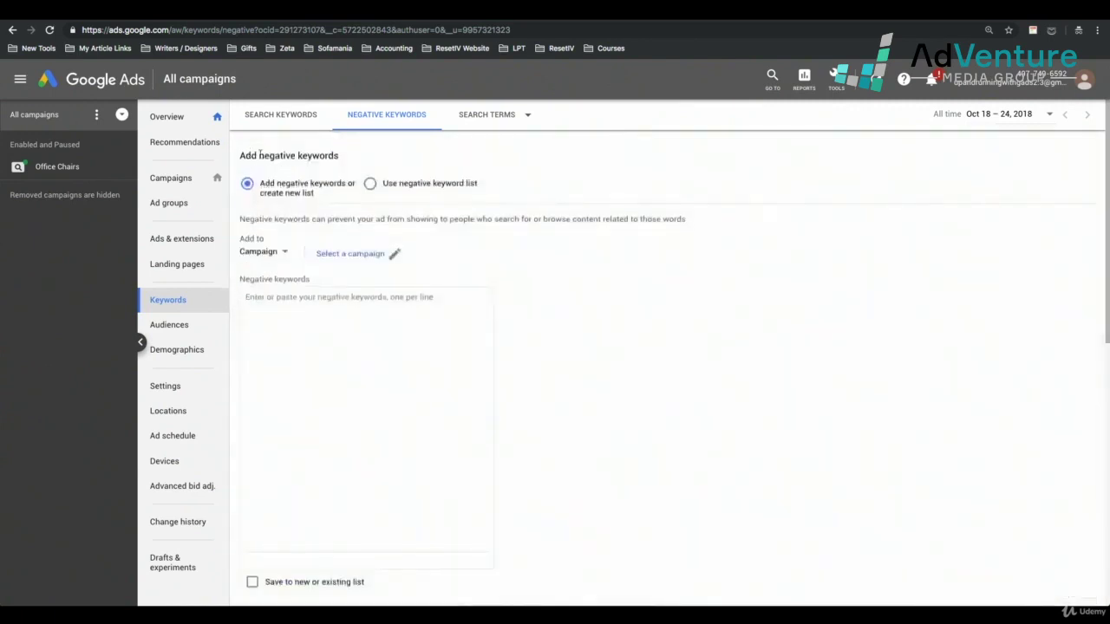
scroll(273, 200, down, 1)
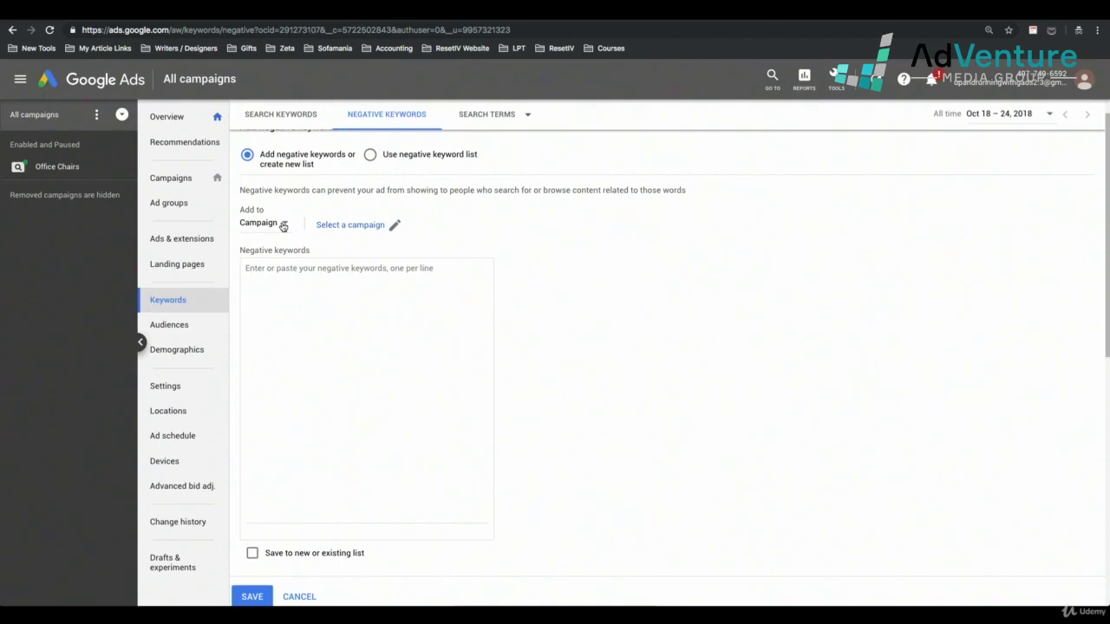
click(394, 225)
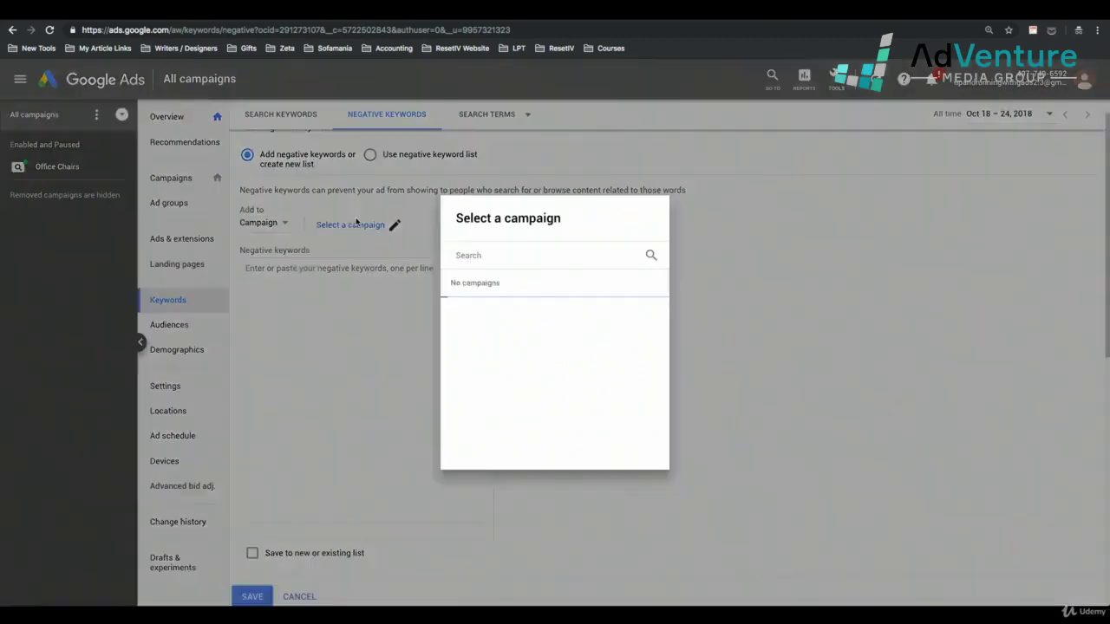
click(486, 308)
Step: Enter gaming, amazon, used, craigslist, ebay, pictures and images as broad-match negative keywords, one per line, and save them
click(340, 304)
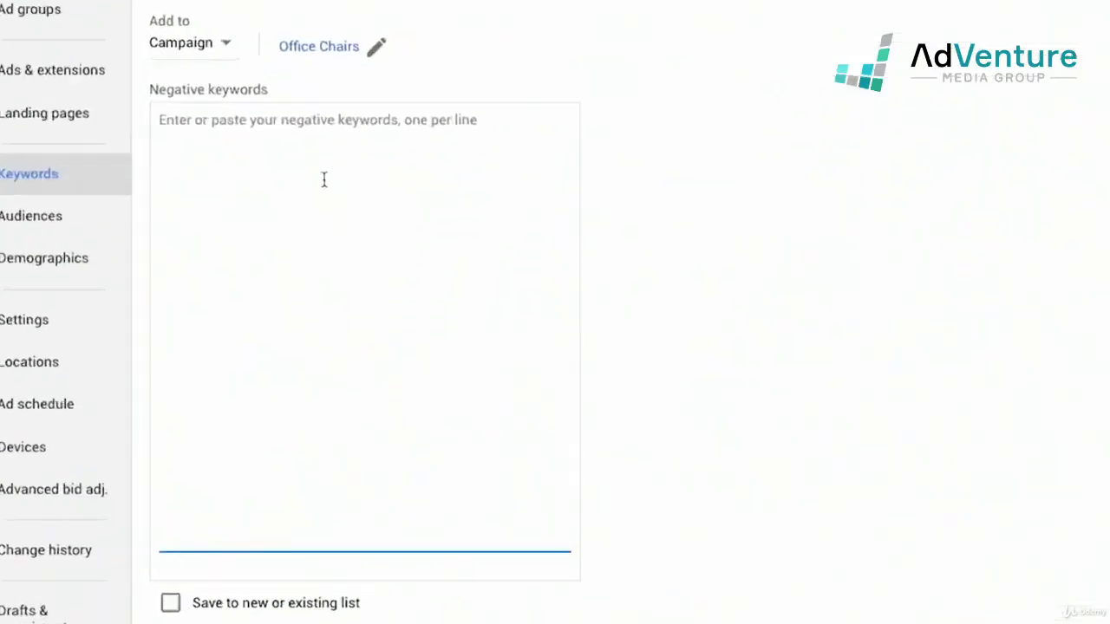
text(gaming)
key(Return)
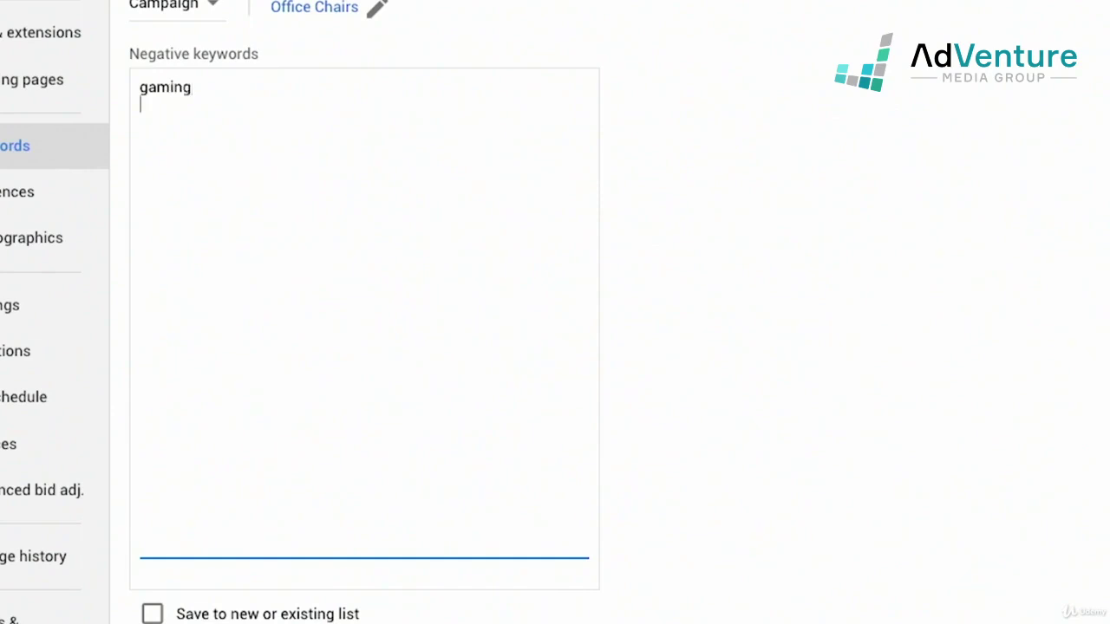
text(amazon)
key(Return)
text(used)
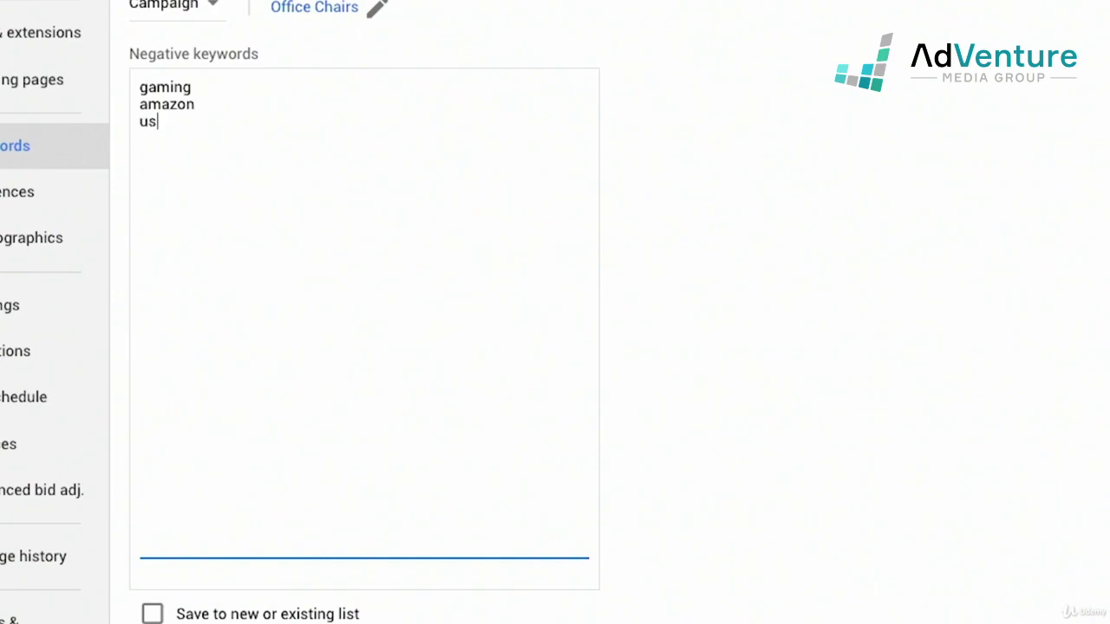
key(Return)
text(craigslist)
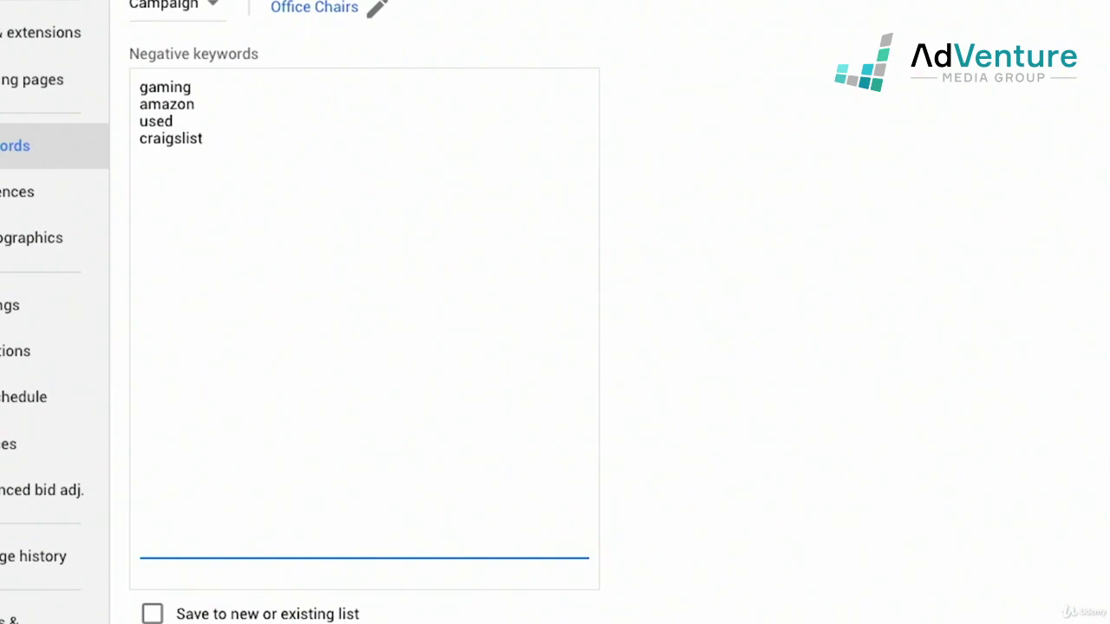
key(Return)
text(ebay)
key(Return)
text(pictures)
key(Return)
text(im)
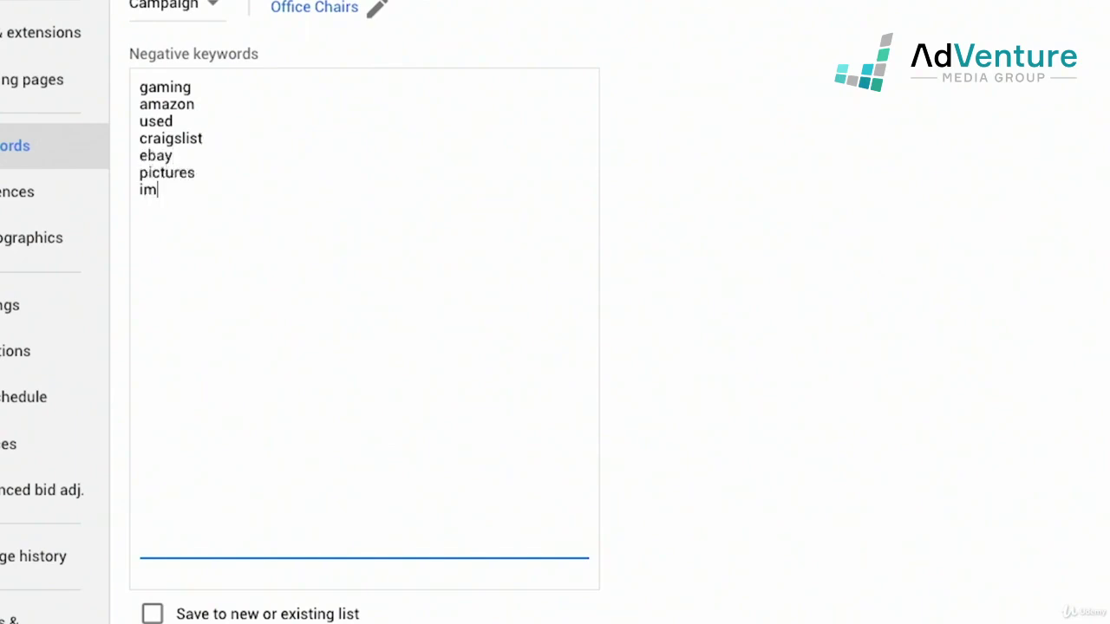
text(ages)
scroll(399, 216, down, 3)
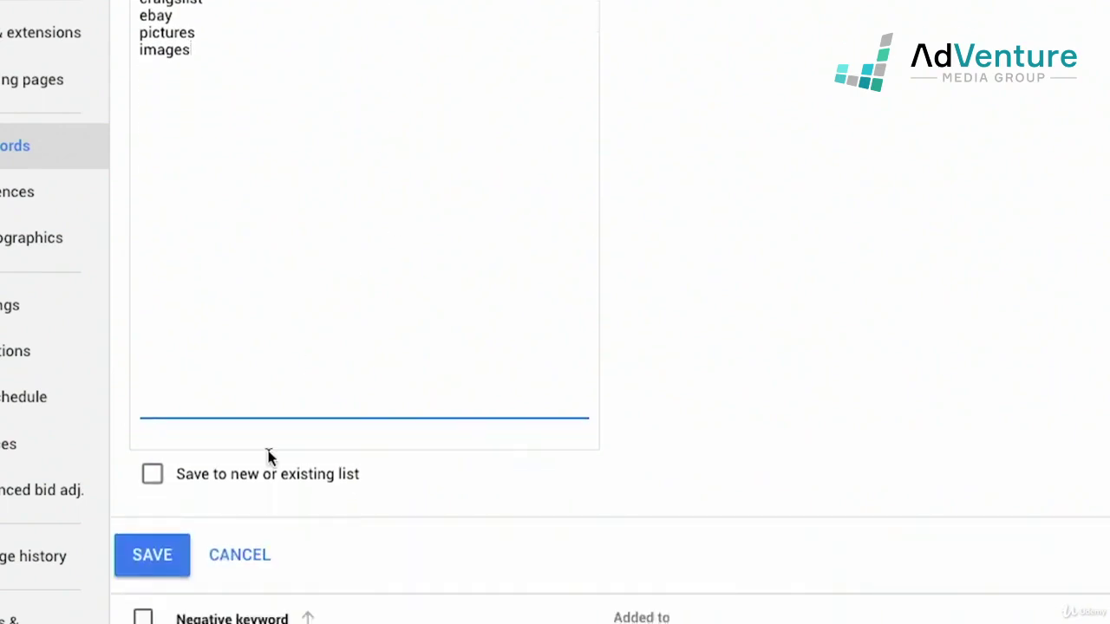
scroll(245, 520, up, 1)
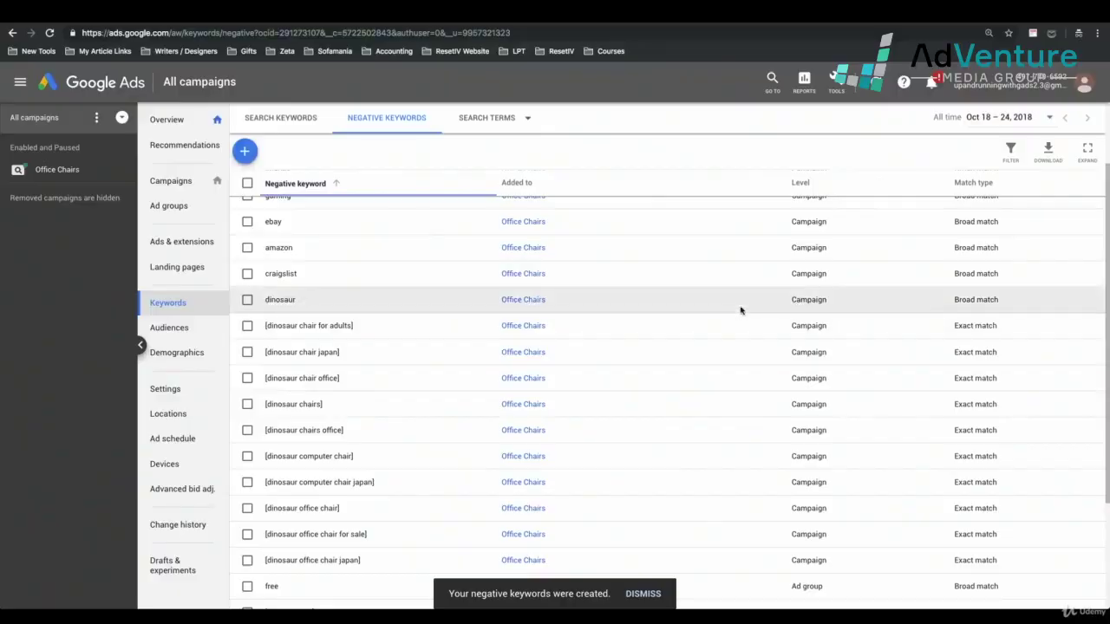
scroll(739, 310, up, 2)
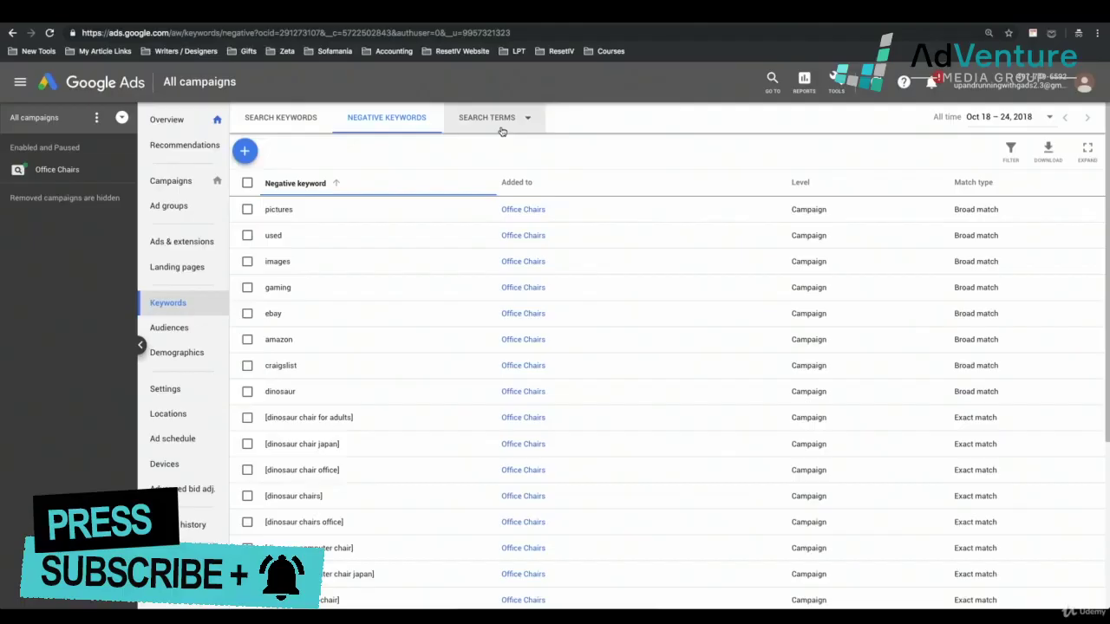
Step: Show only the search terms triggered by the search keyword "discounted chairs"
click(501, 128)
click(498, 119)
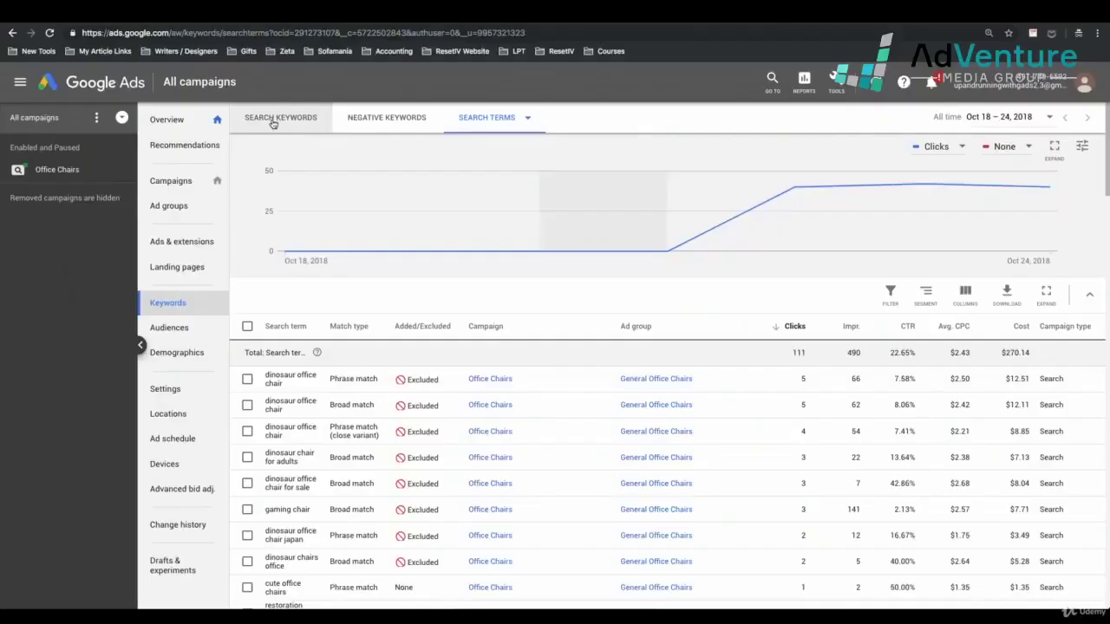
click(272, 123)
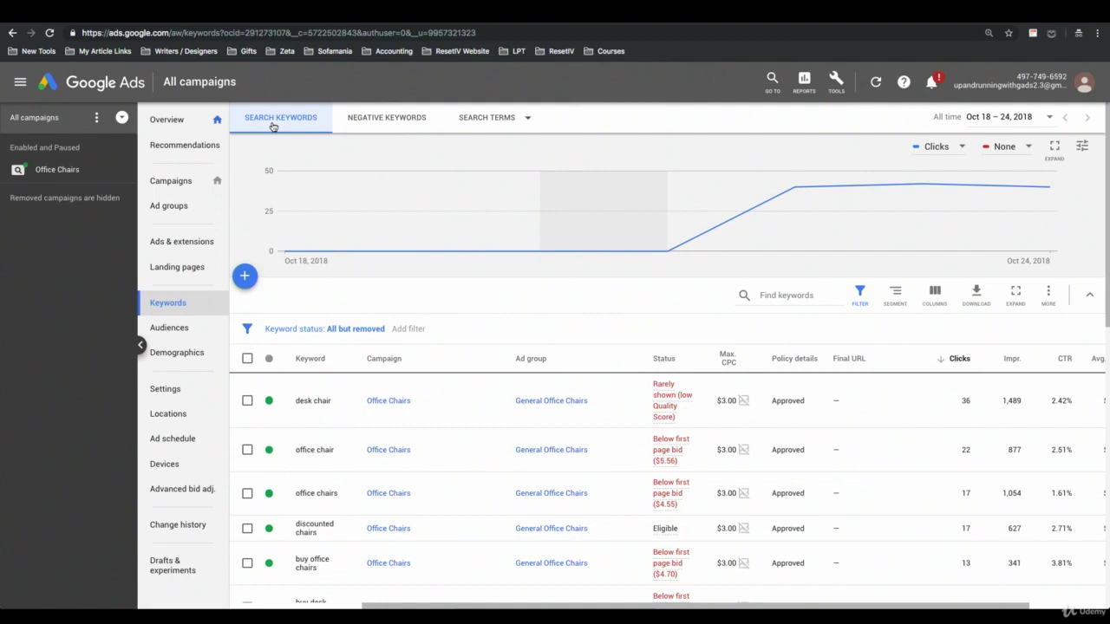
scroll(426, 255, down, 2)
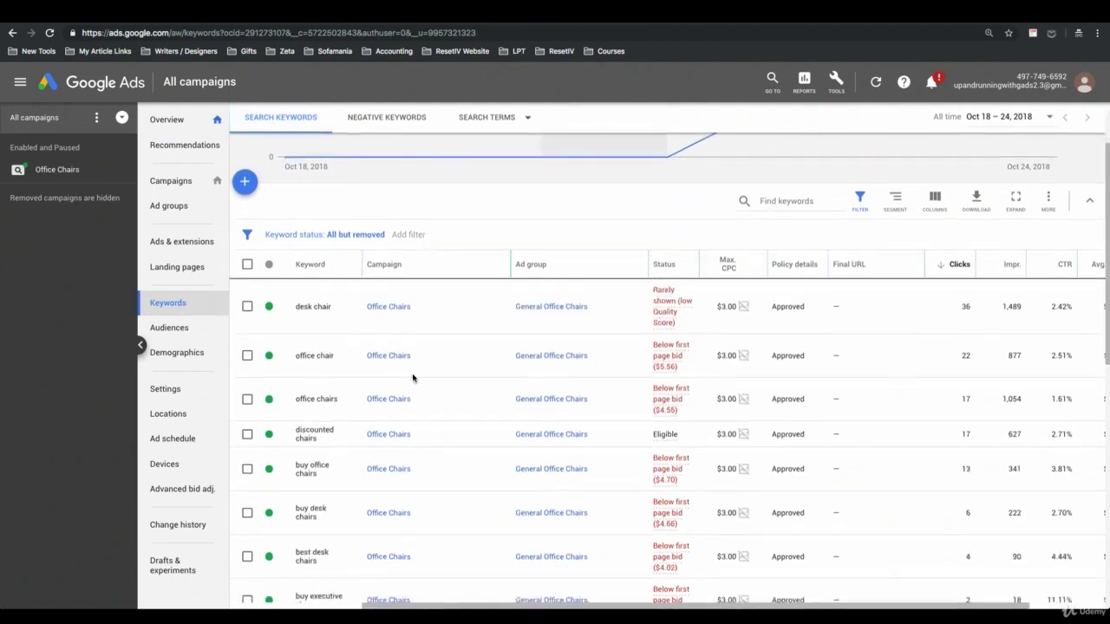
click(248, 435)
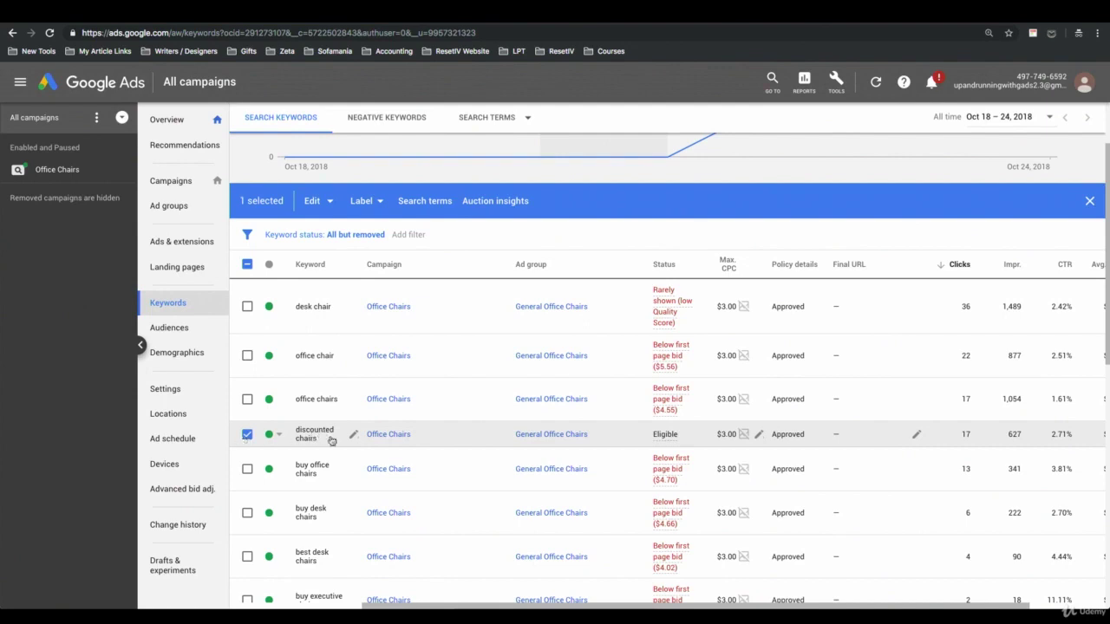
click(425, 201)
Step: Examine the search terms behind "discounted chairs" for irrelevant queries and check their total clicks
scroll(787, 612, down, 5)
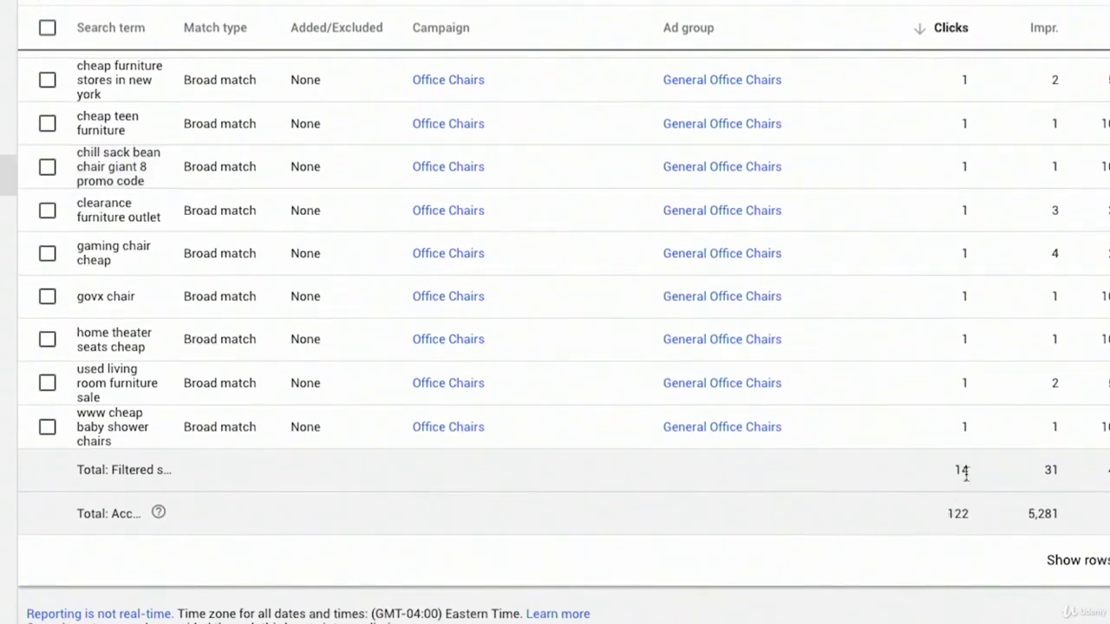
scroll(946, 471, up, 5)
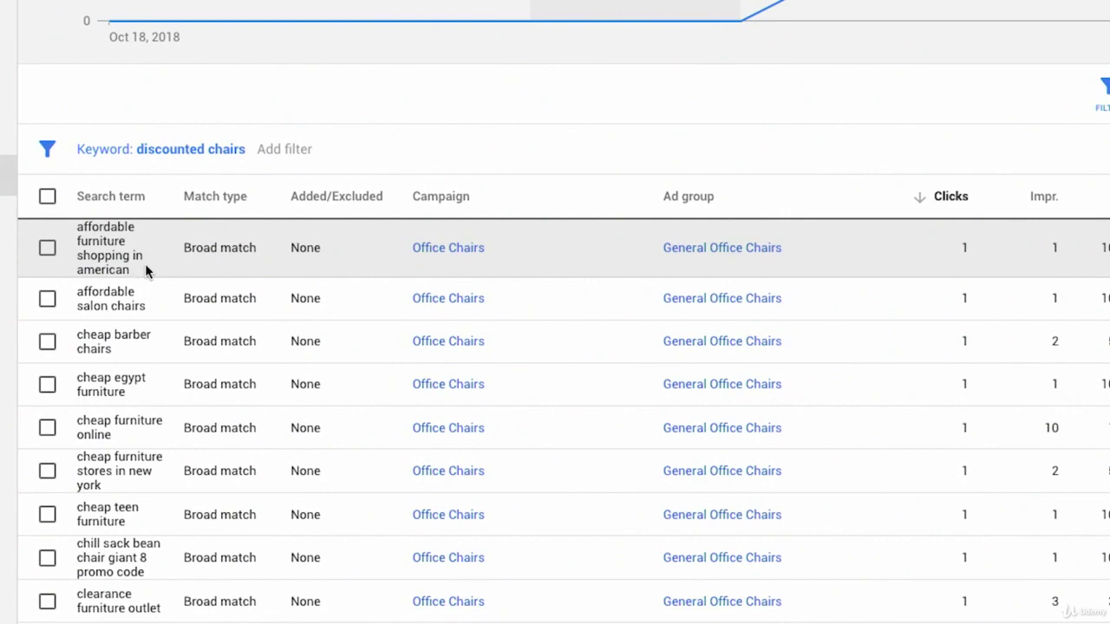
scroll(167, 309, down, 1)
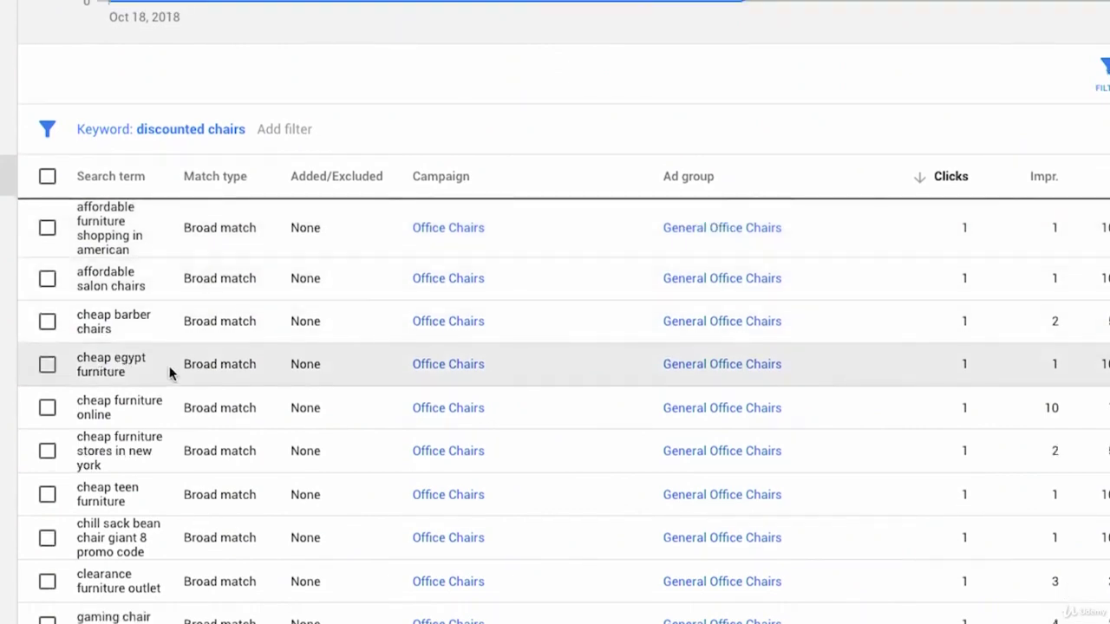
scroll(170, 371, up, 1)
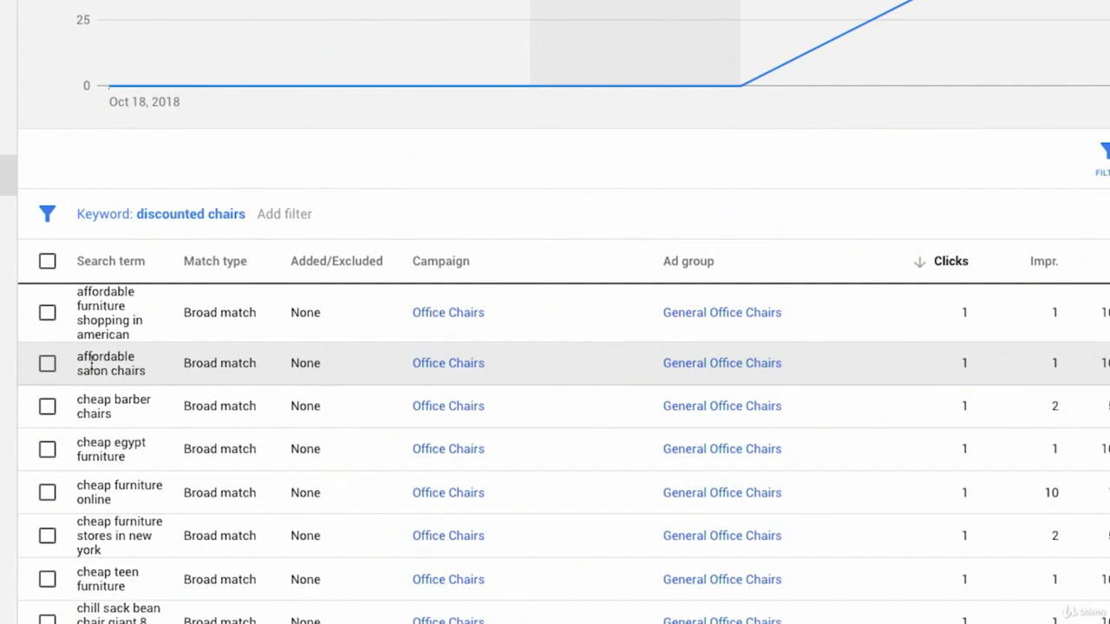
Step: Add the search term "affordable salon chairs" as an exact-match negative keyword at campaign level and save it
click(46, 364)
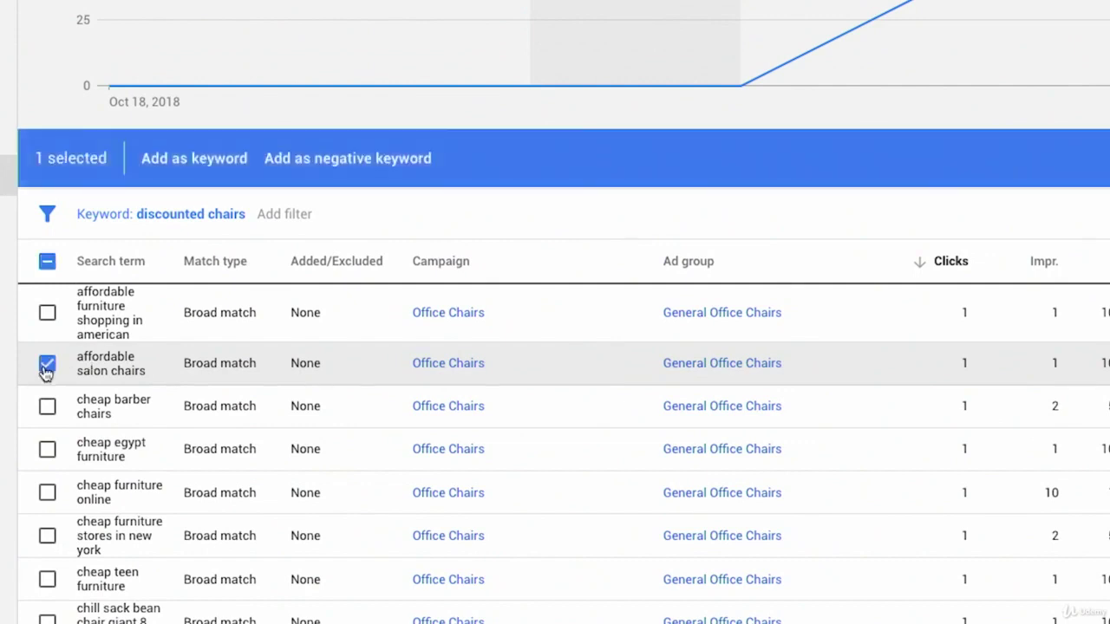
click(337, 169)
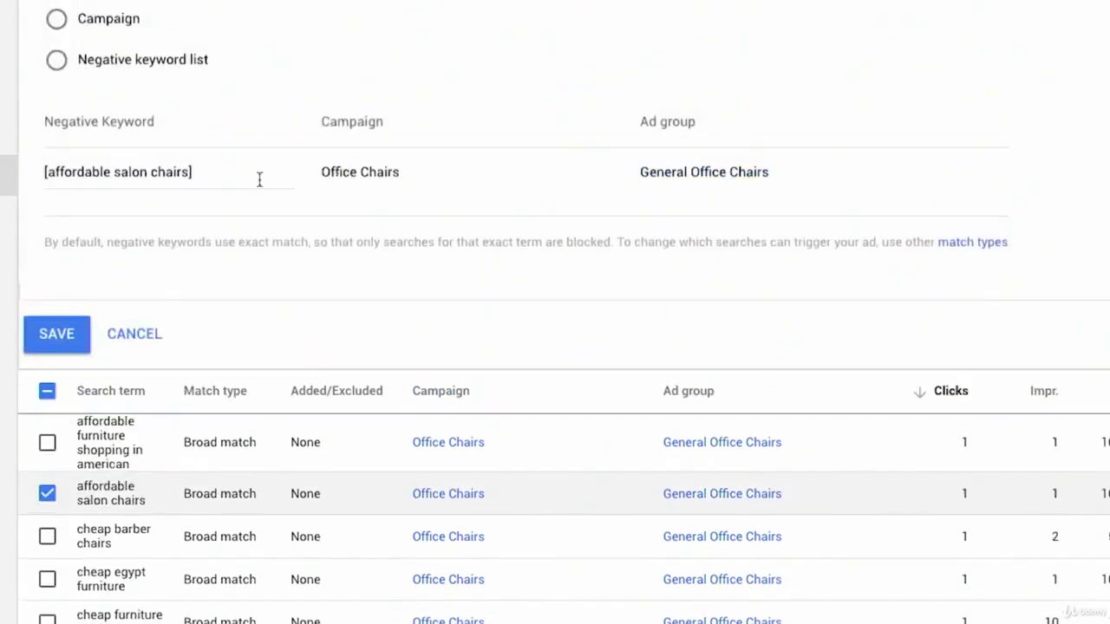
click(57, 19)
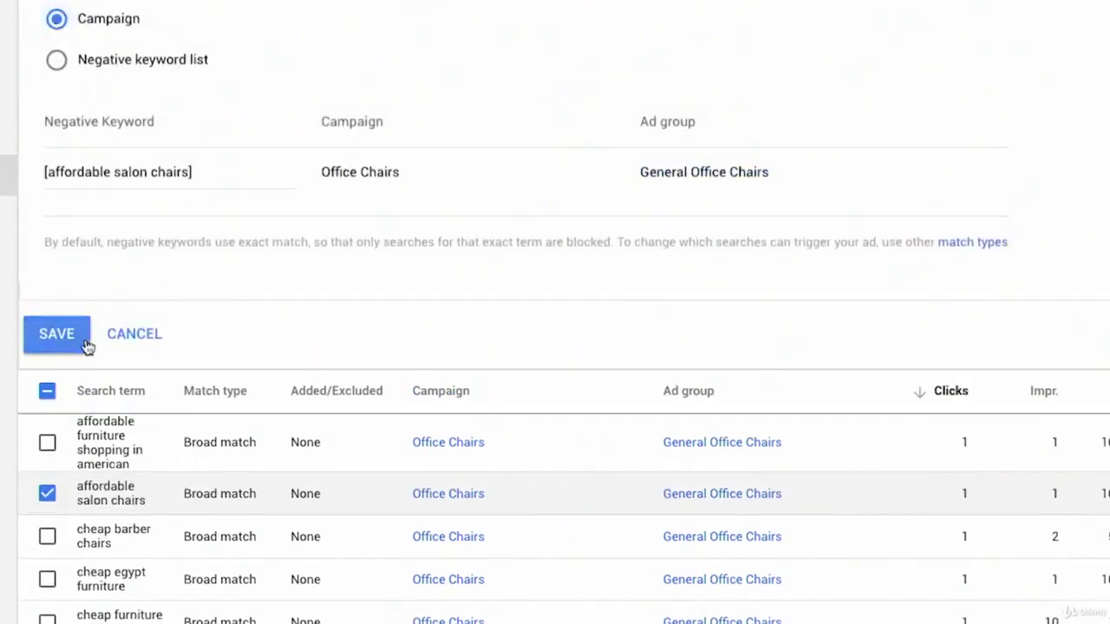
click(128, 165)
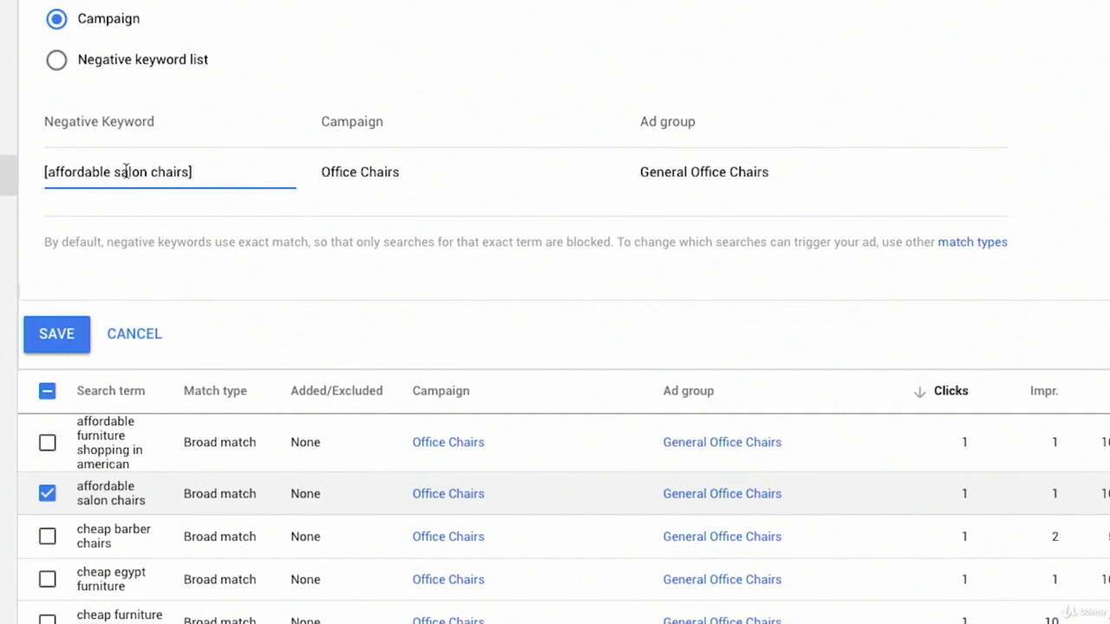
double_click(127, 171)
click(54, 341)
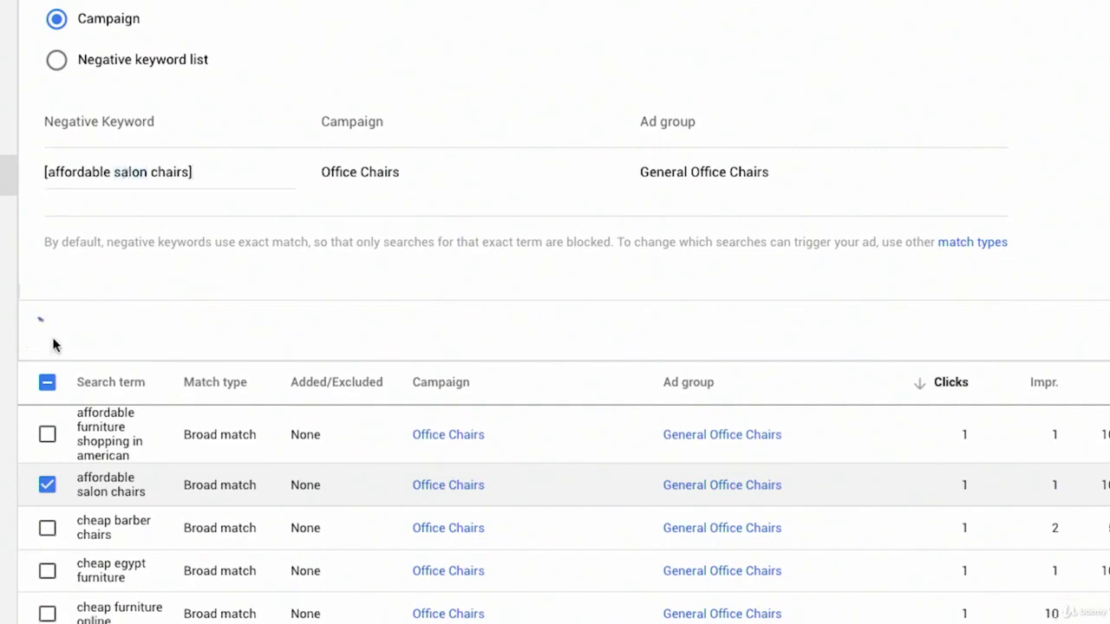
Step: Add "salon" as a broad-match negative keyword at campaign level from the search term "affordable salon chairs" and save it
click(47, 367)
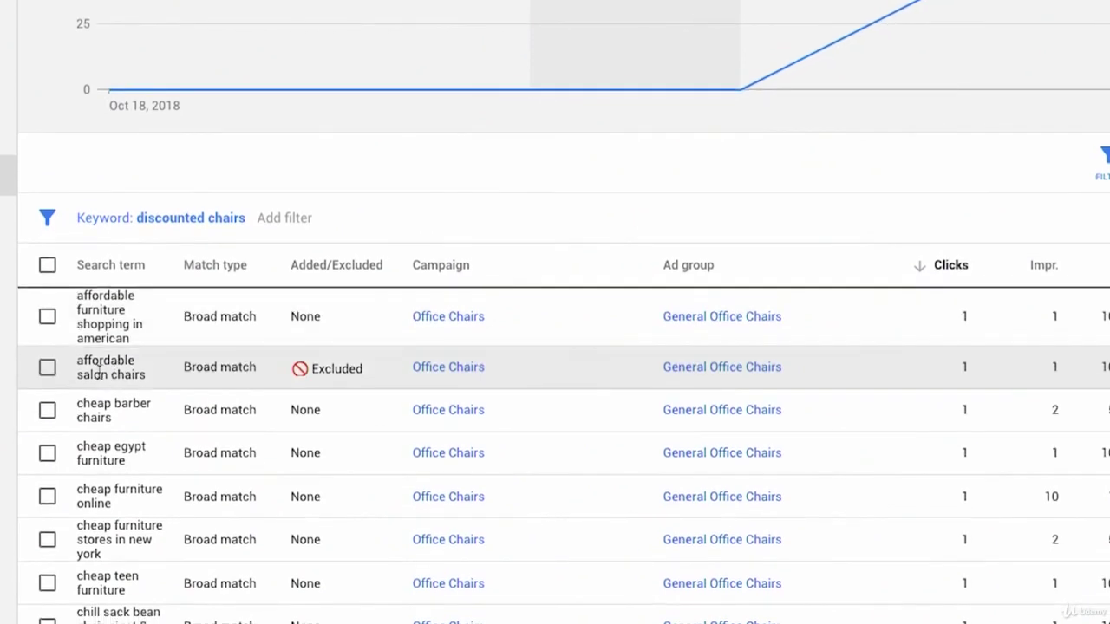
click(46, 368)
click(330, 163)
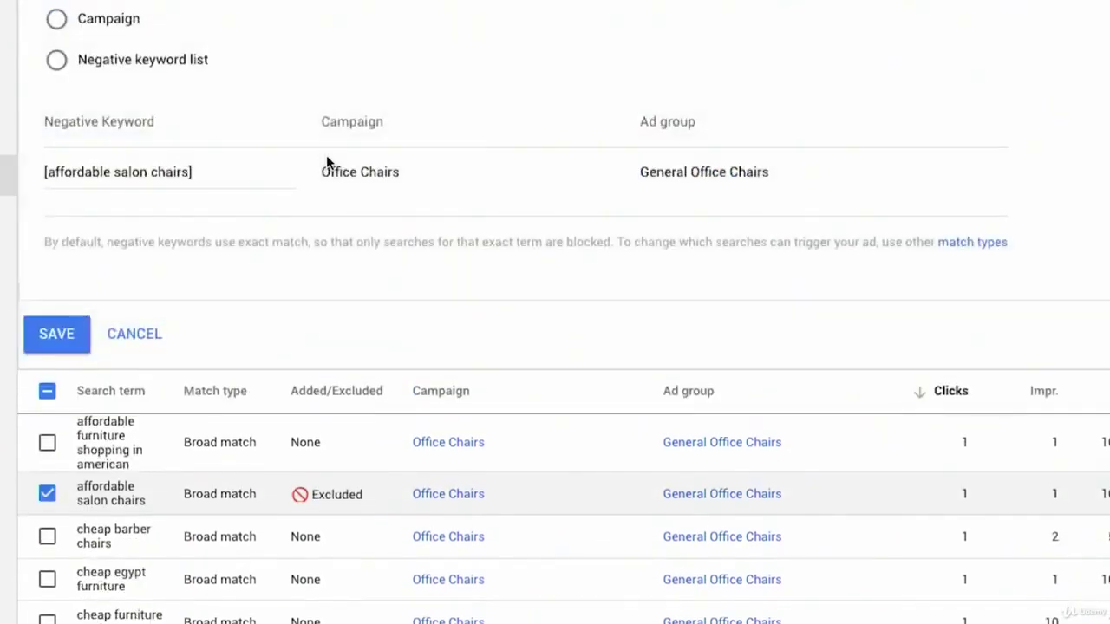
click(201, 174)
key(ctrl+a)
text(salon)
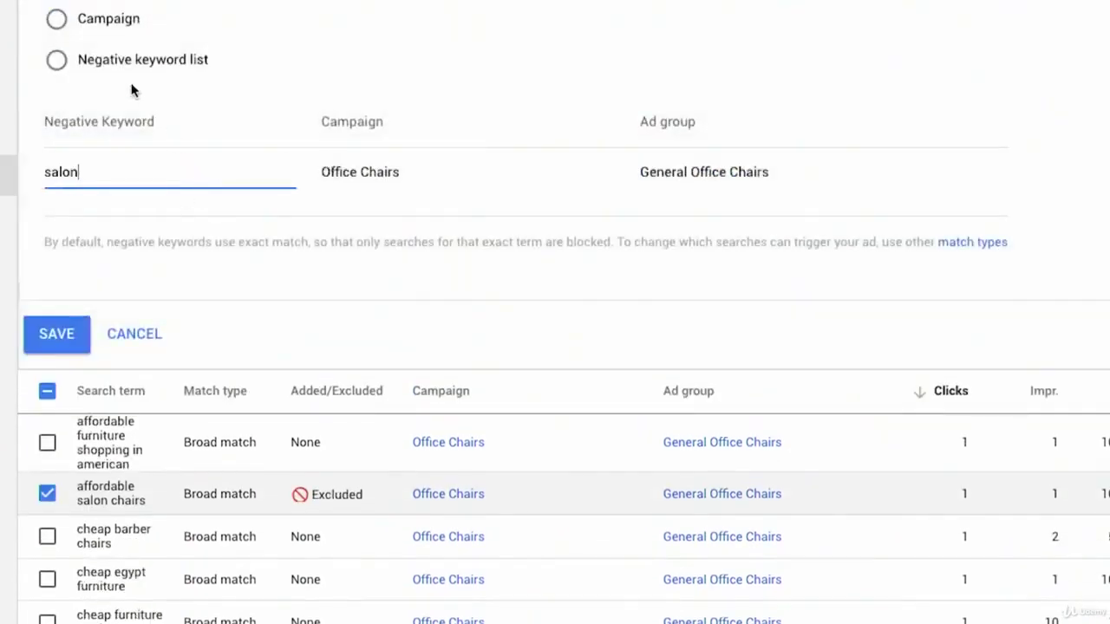
click(56, 18)
click(67, 333)
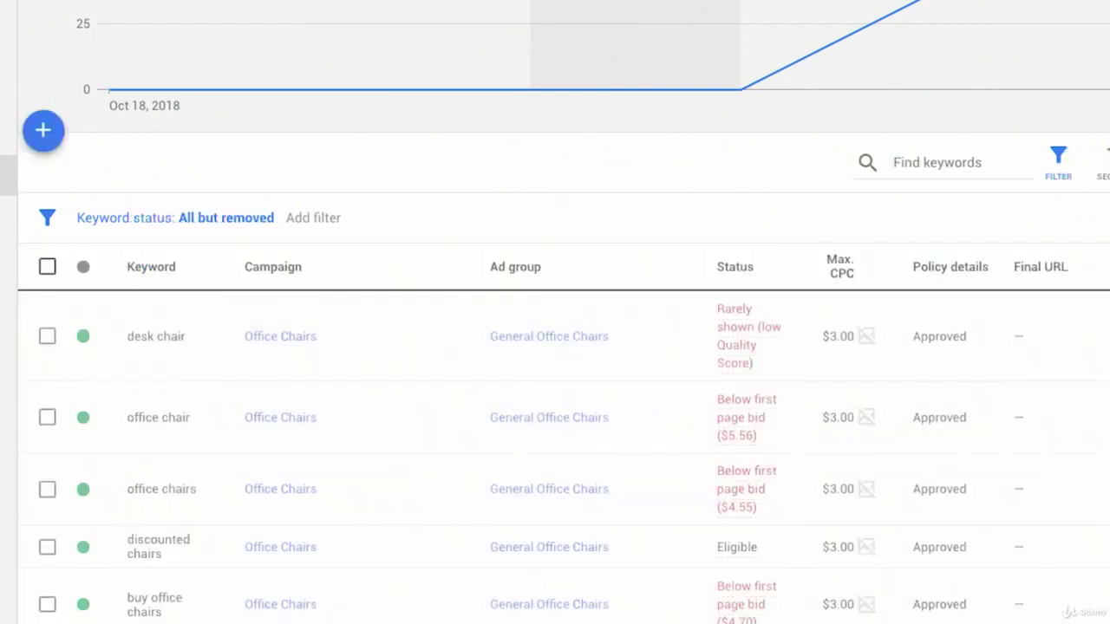
Step: Show only the search terms triggered by the keywords "office chairs", "discounted chairs" and "buy office chairs"
scroll(230, 414, down, 1)
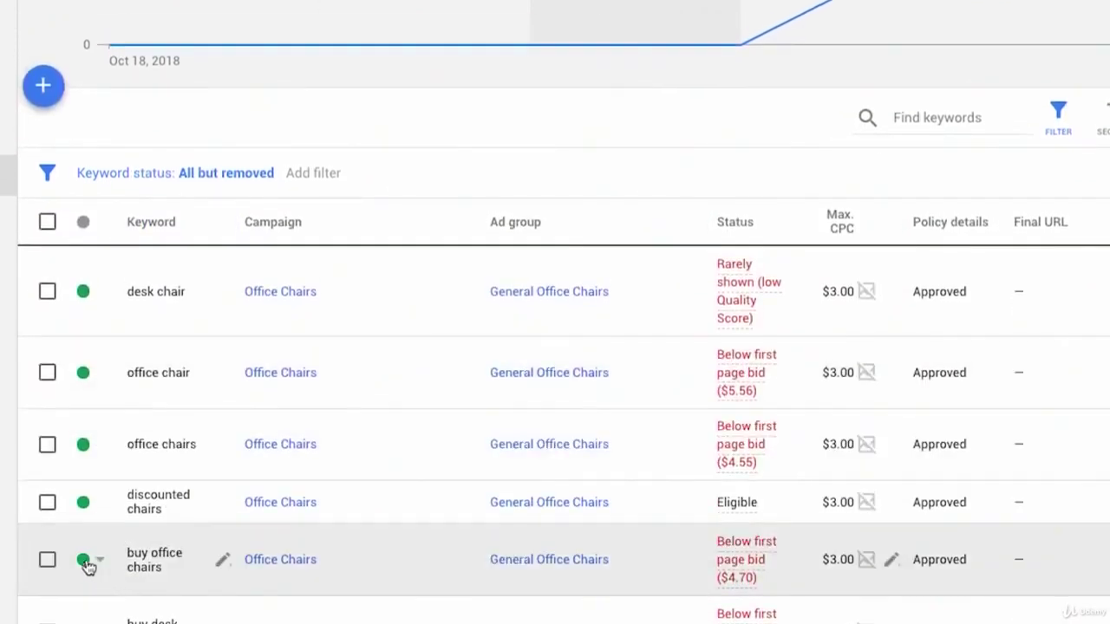
click(48, 559)
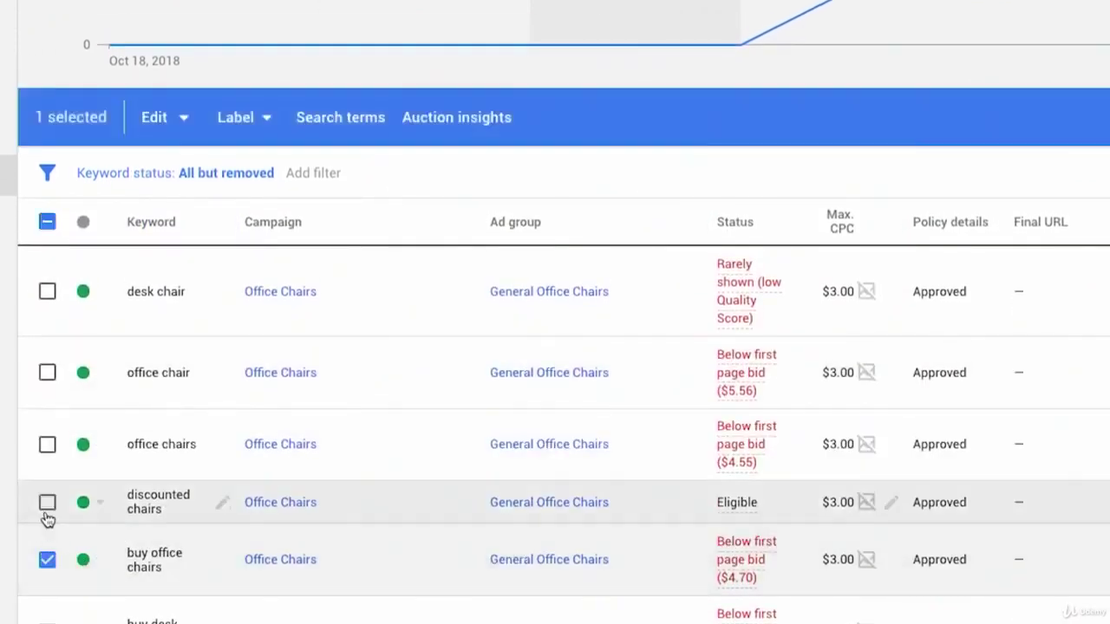
click(46, 503)
click(47, 445)
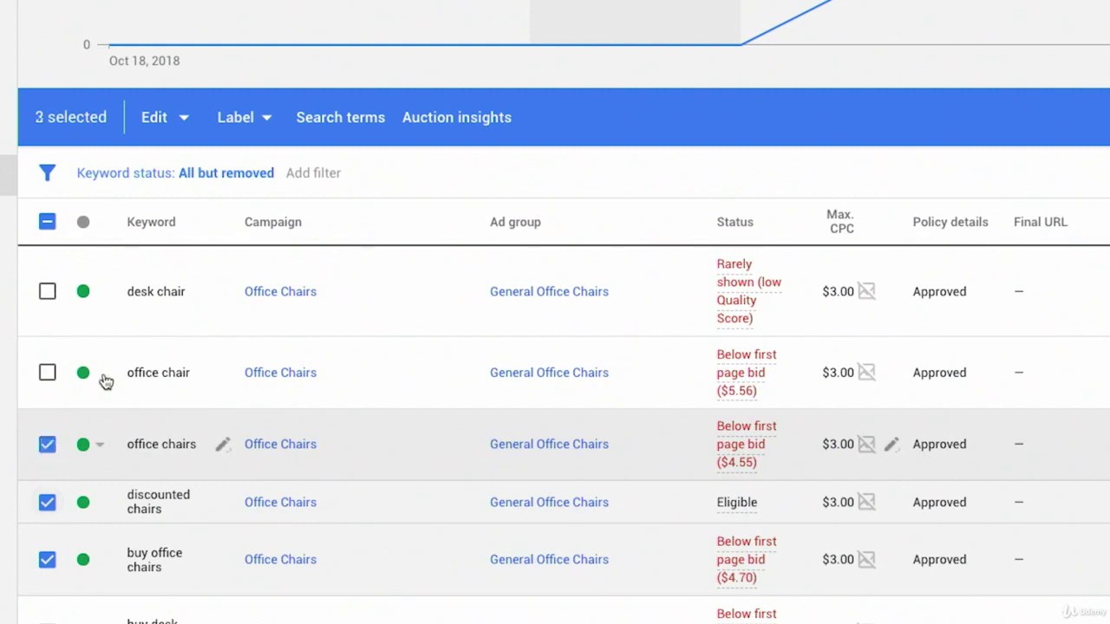
click(327, 125)
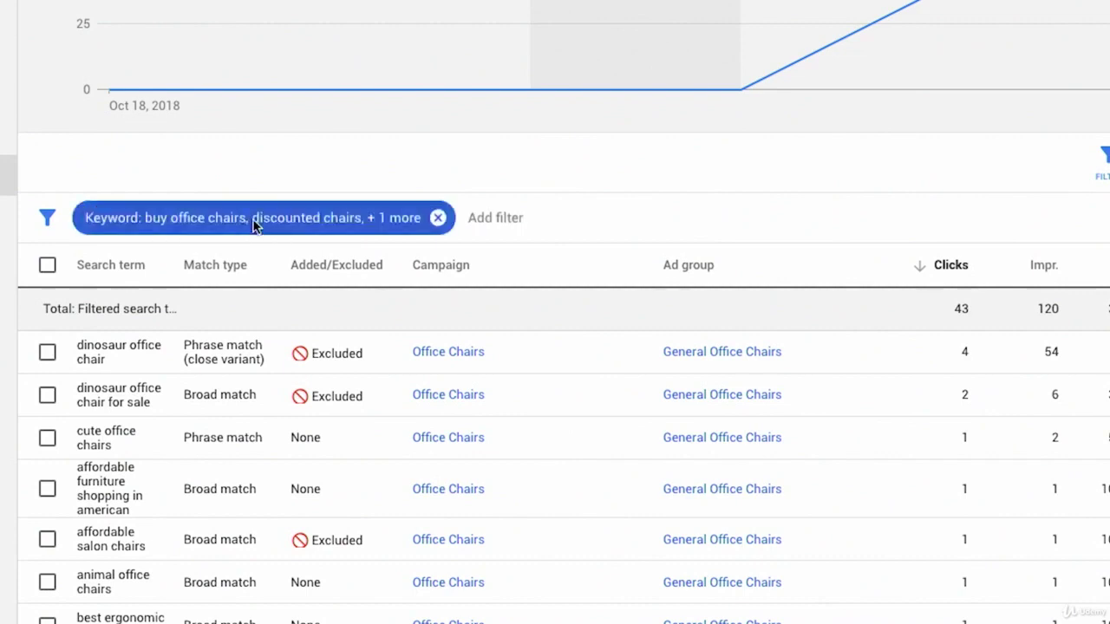
Step: Remove the keyword filter and look through the full list of search terms
click(297, 222)
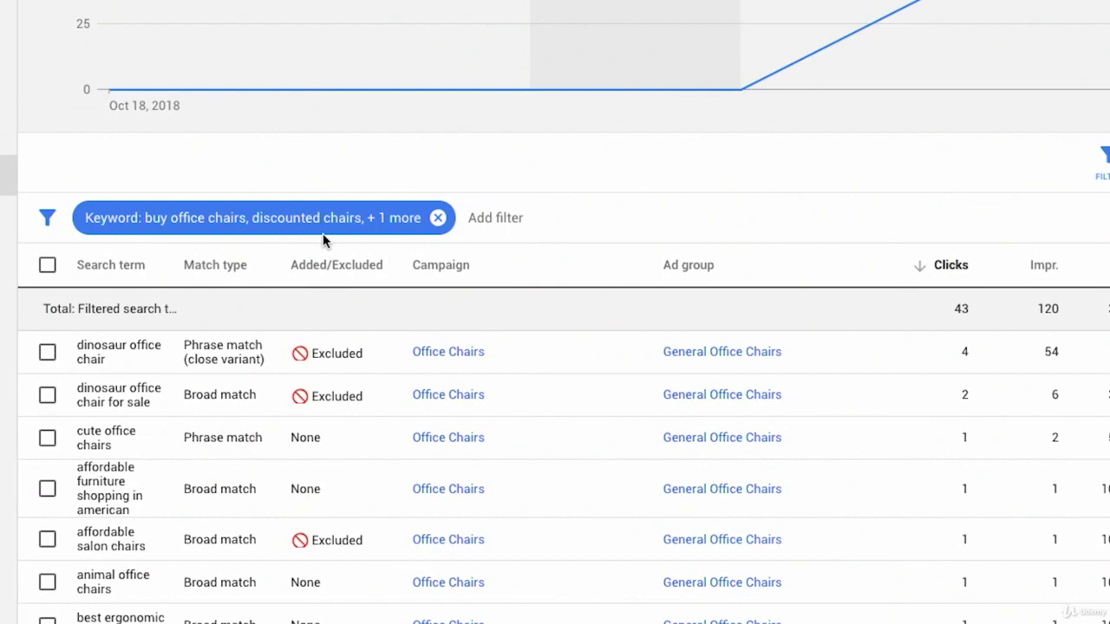
click(433, 222)
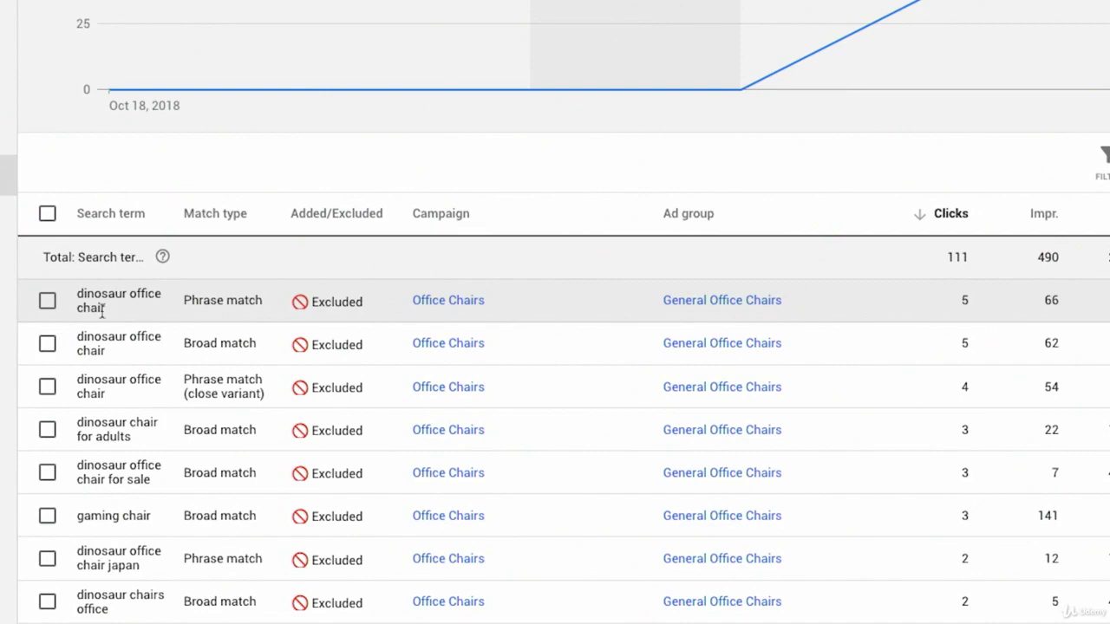
scroll(114, 428, down, 15)
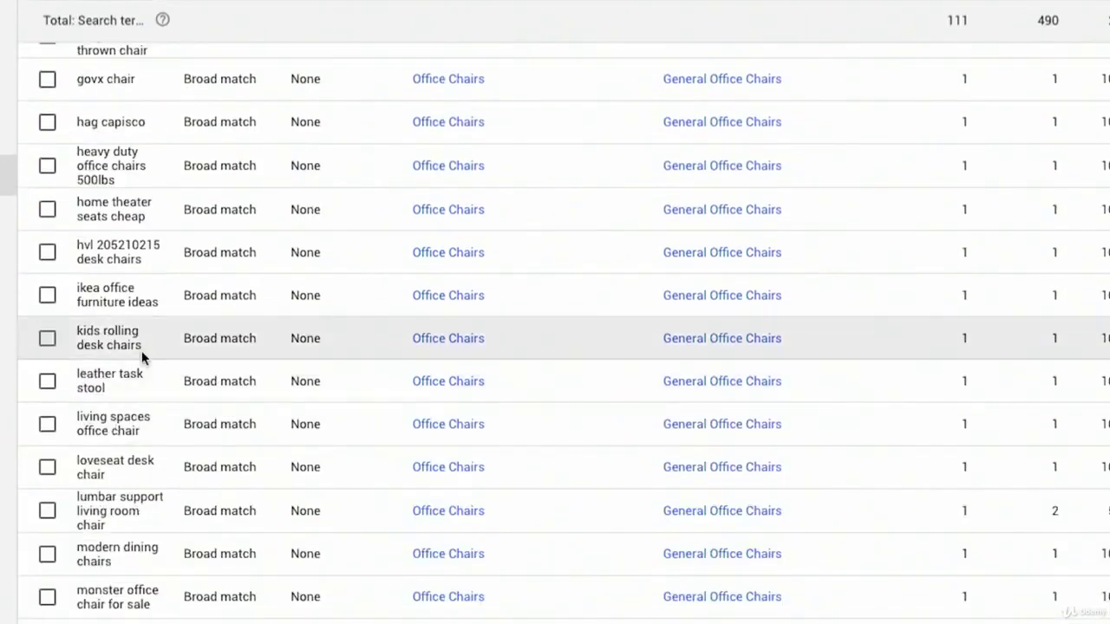
scroll(130, 424, up, 15)
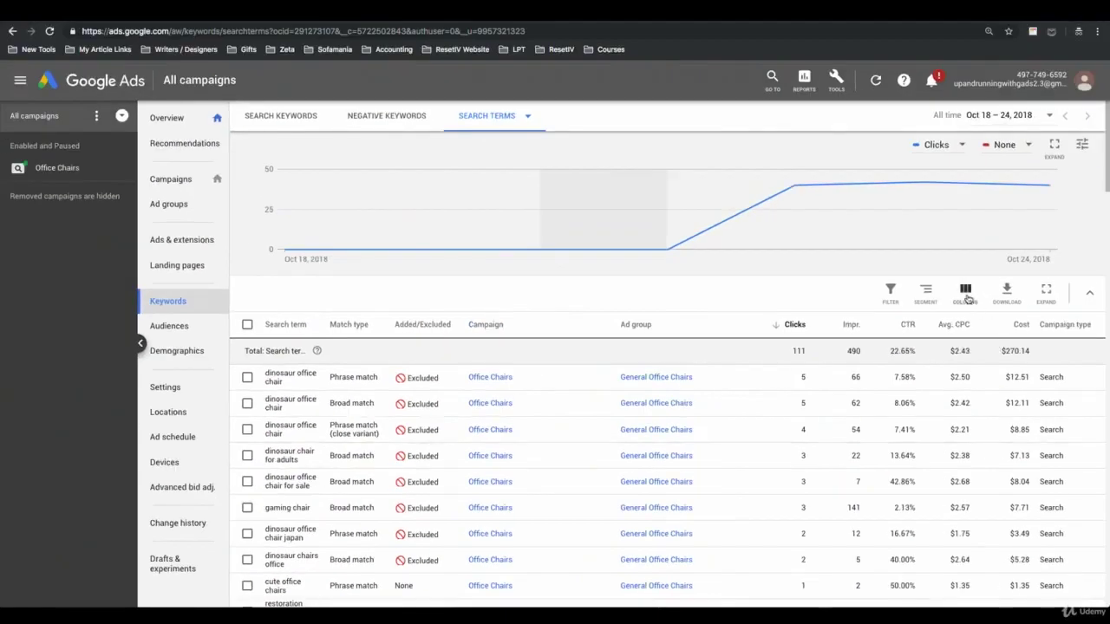
Step: Add the Keyword attribute column to the search terms table, place it directly before Clicks and apply the columns
click(965, 296)
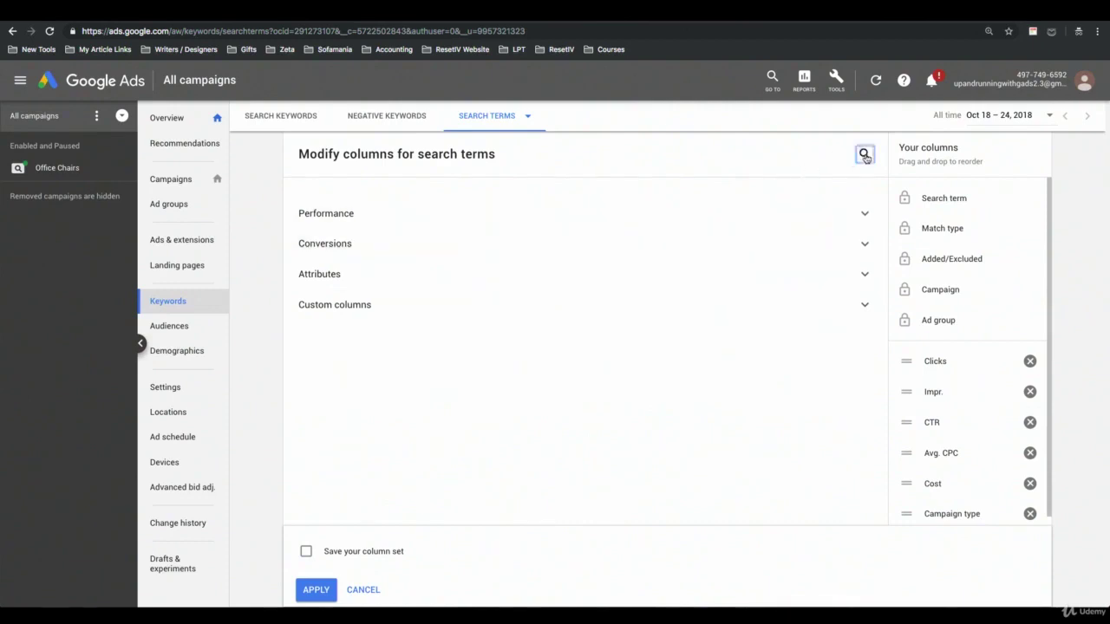
click(864, 155)
text(keyw)
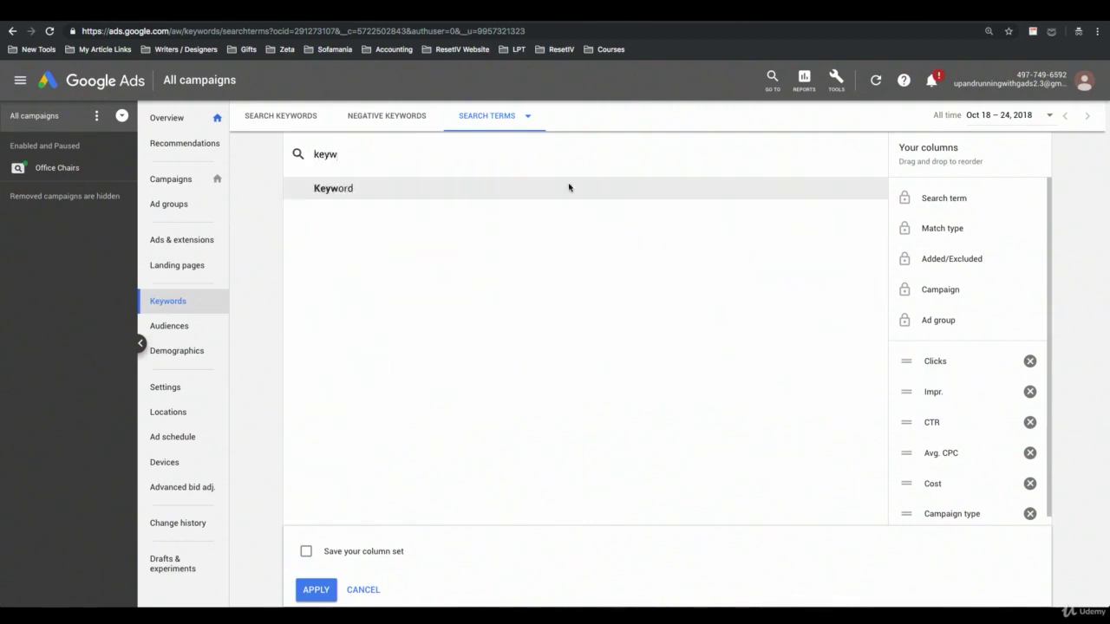
click(455, 195)
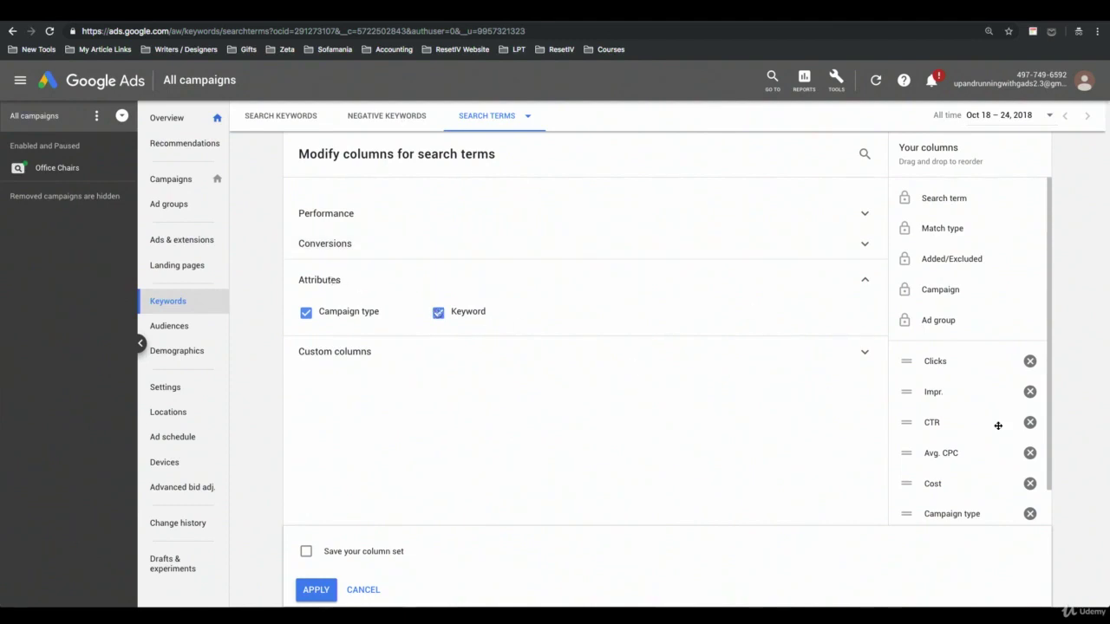
scroll(998, 426, down, 1)
drag(912, 499, 910, 360)
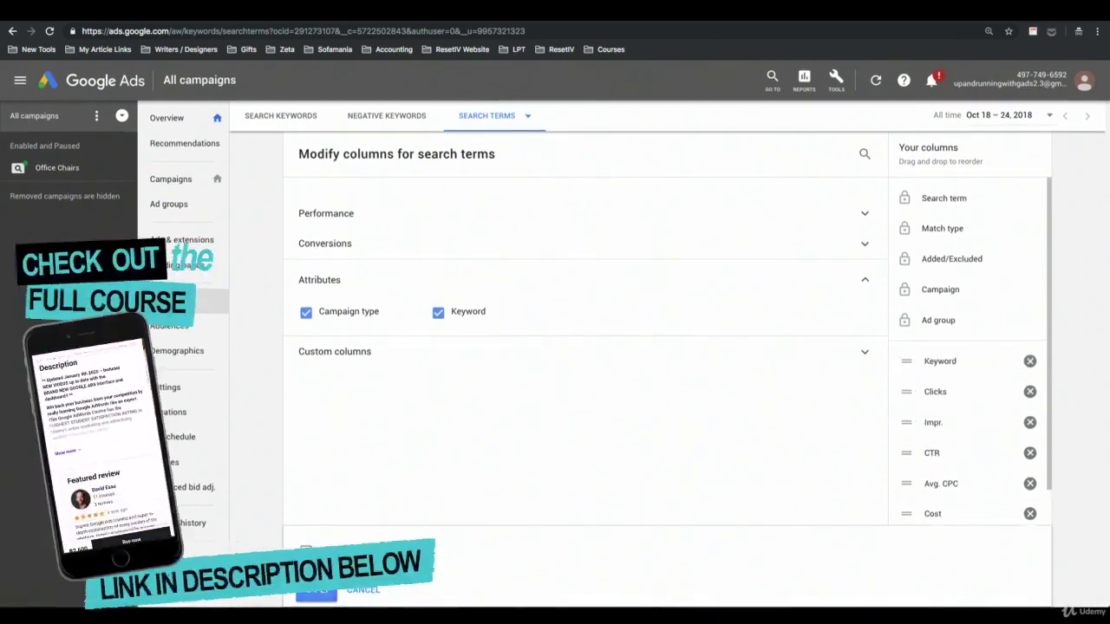
click(316, 590)
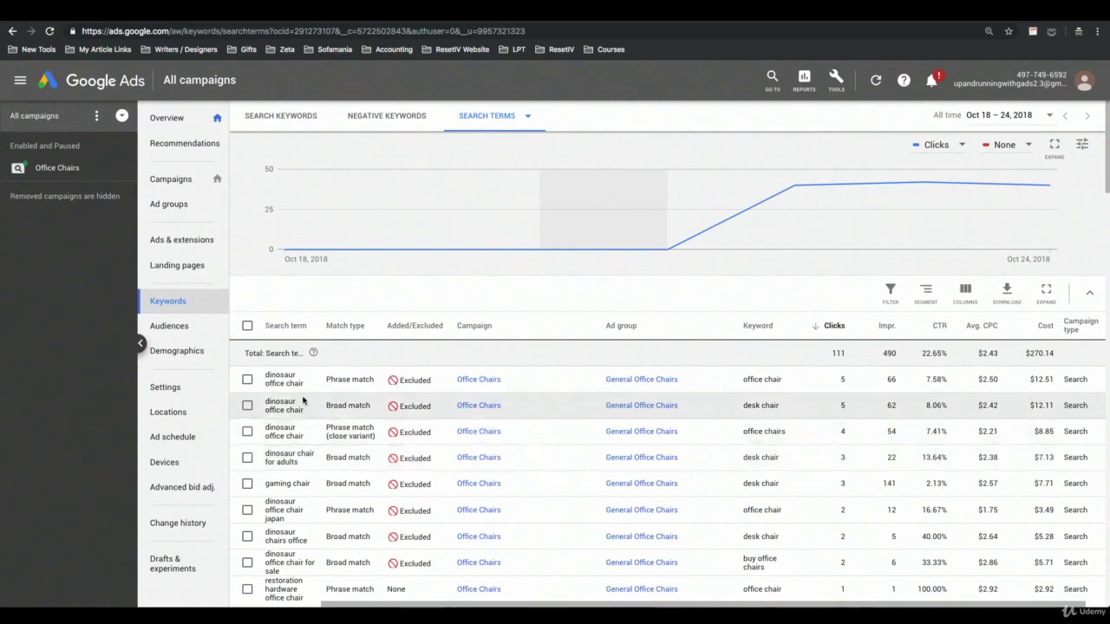
Step: Examine which keyword triggered each search term throughout the full list
scroll(755, 379, down, 10)
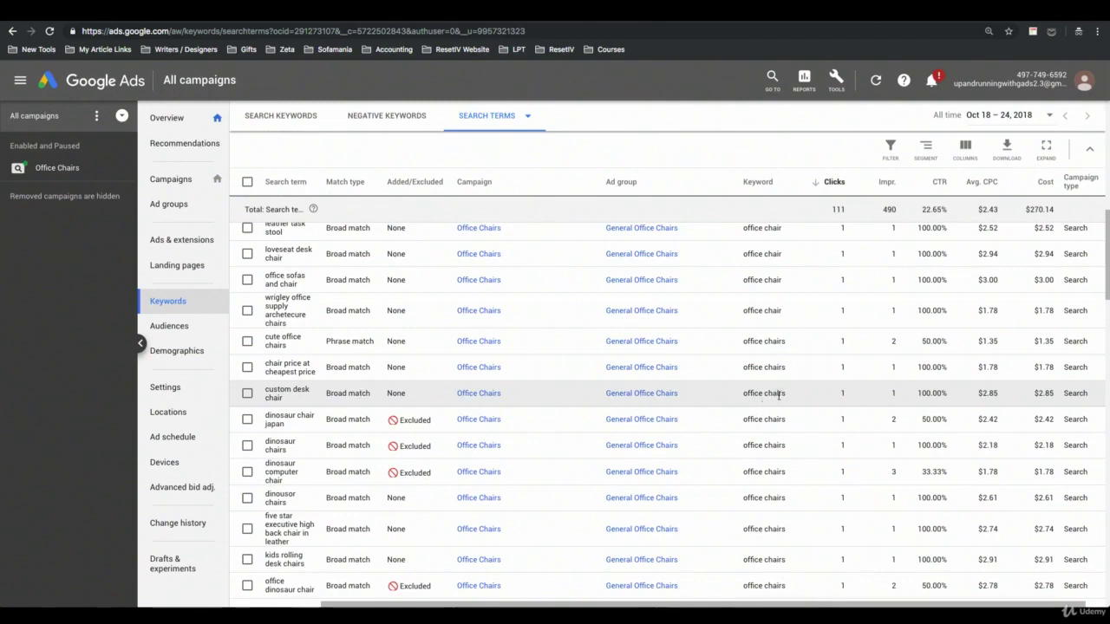
scroll(778, 394, down, 3)
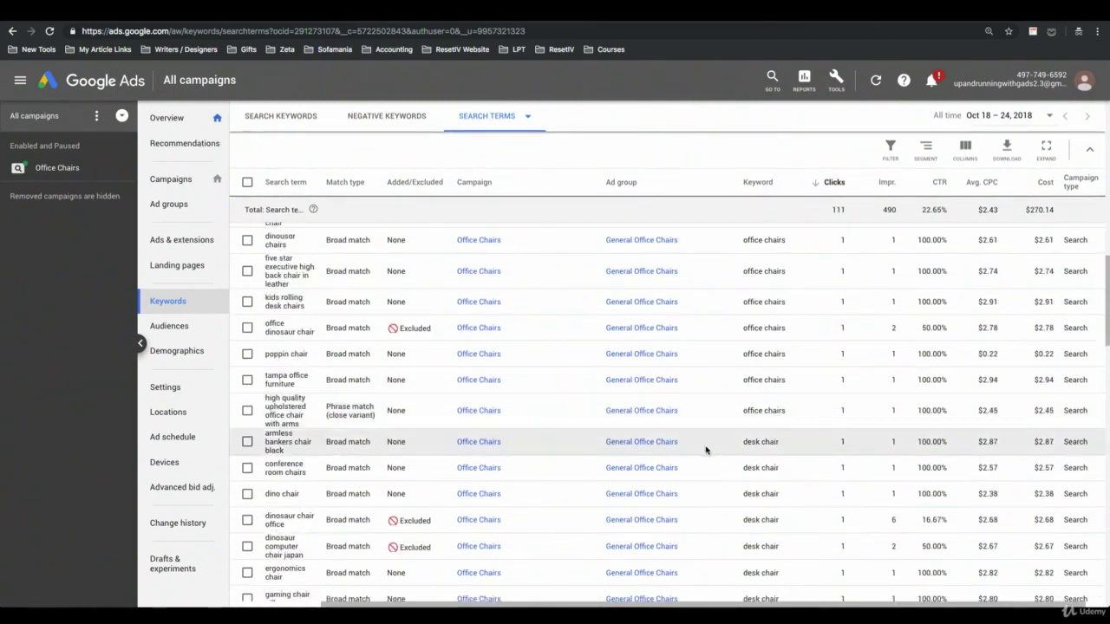
scroll(844, 463, down, 9)
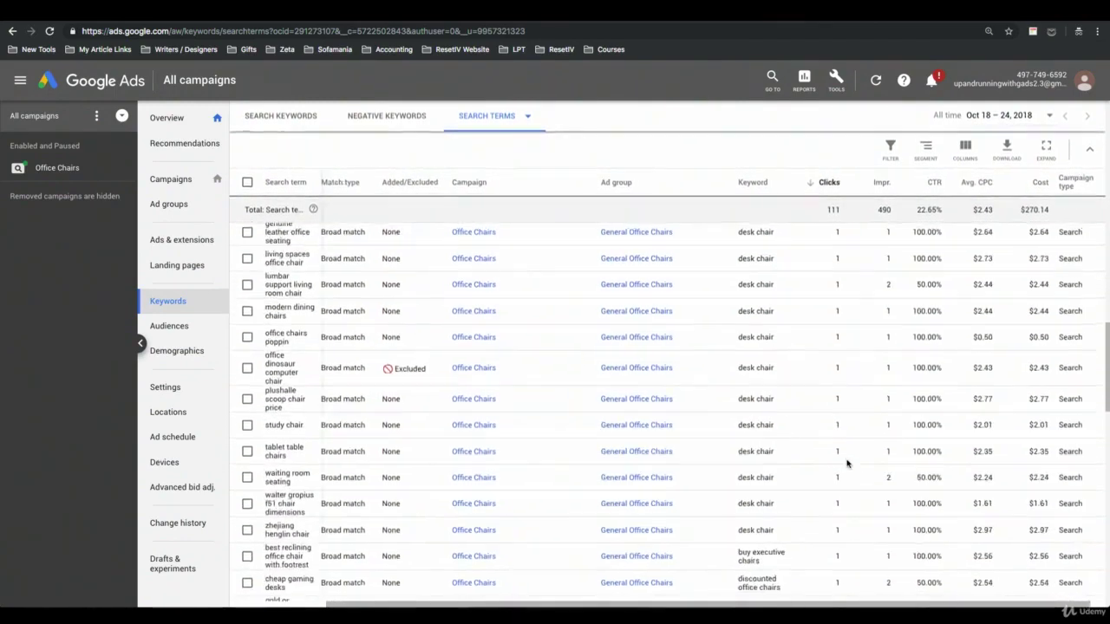
scroll(847, 463, up, 15)
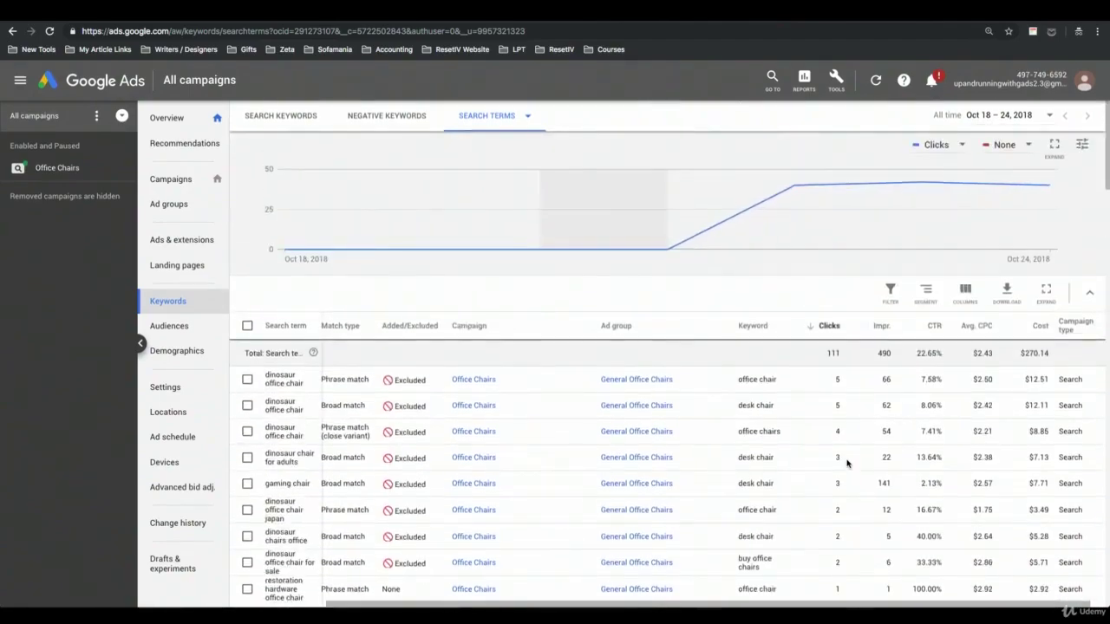